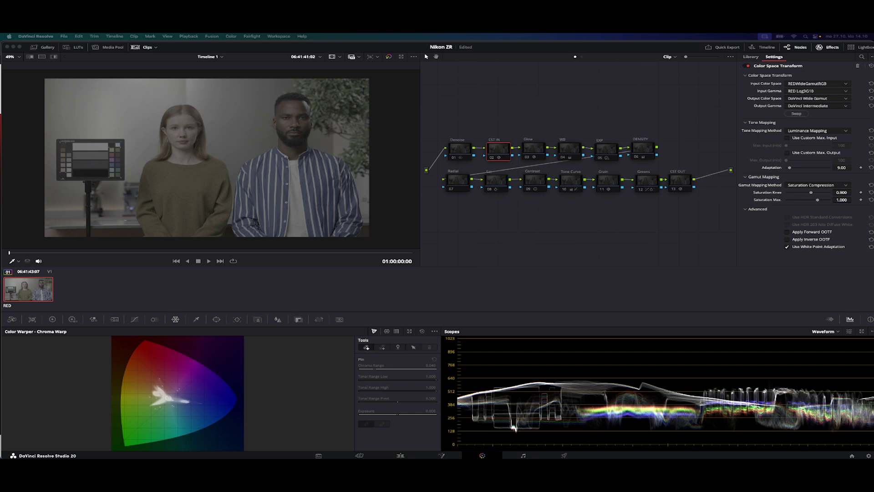
# - Open Project Settings on the Color Management page, showing DaVinci YRGB and Rec.709 Gamma 2.4
pyautogui.press('super+shift+comma')
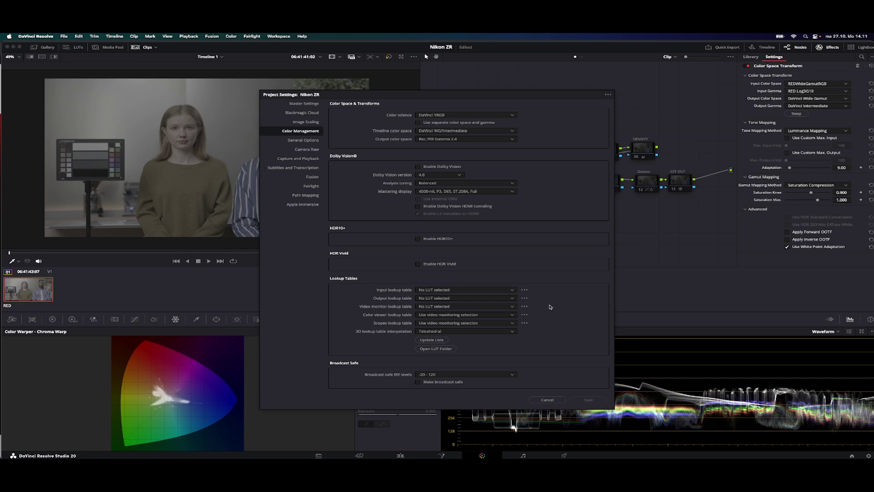
# - Cancel Project Settings without changes and select the CST OUT node
pyautogui.click(552, 398)
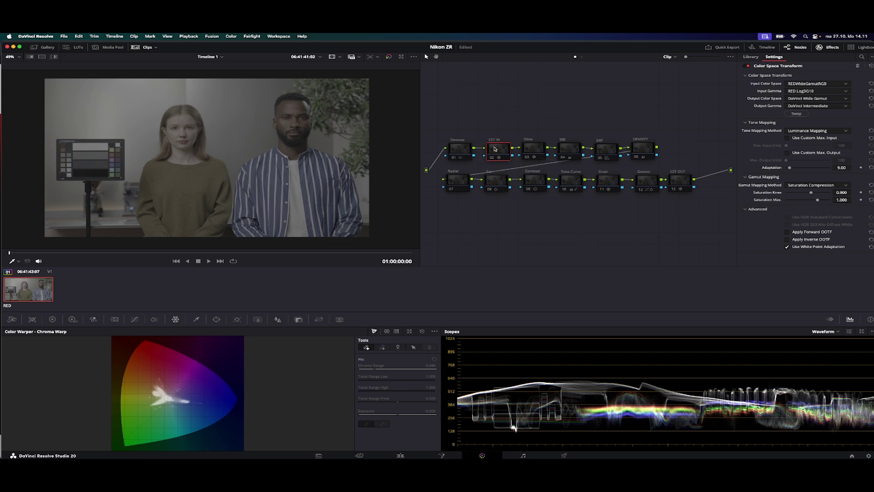
pyautogui.click(668, 192)
# - Re-enable the CST IN node with Ctrl+D, then select CST OUT to view its transform
pyautogui.click(501, 151)
pyautogui.hotkey('ctrl', 'd')
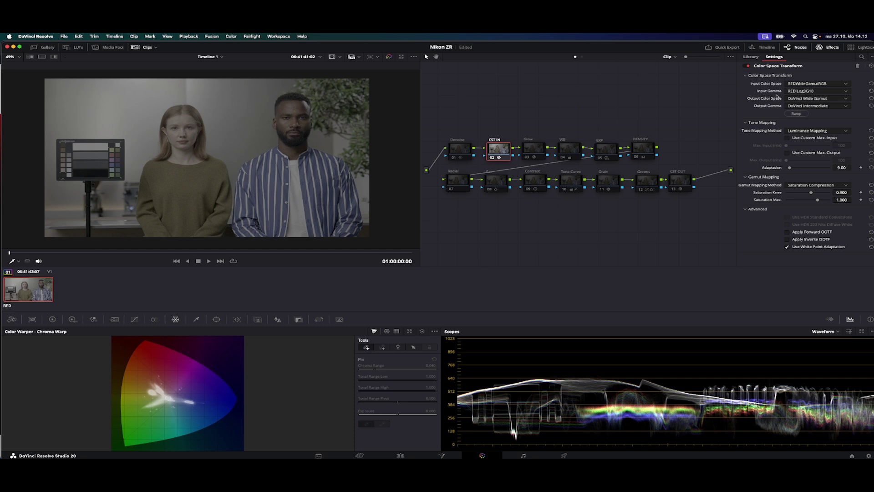
pyautogui.click(682, 180)
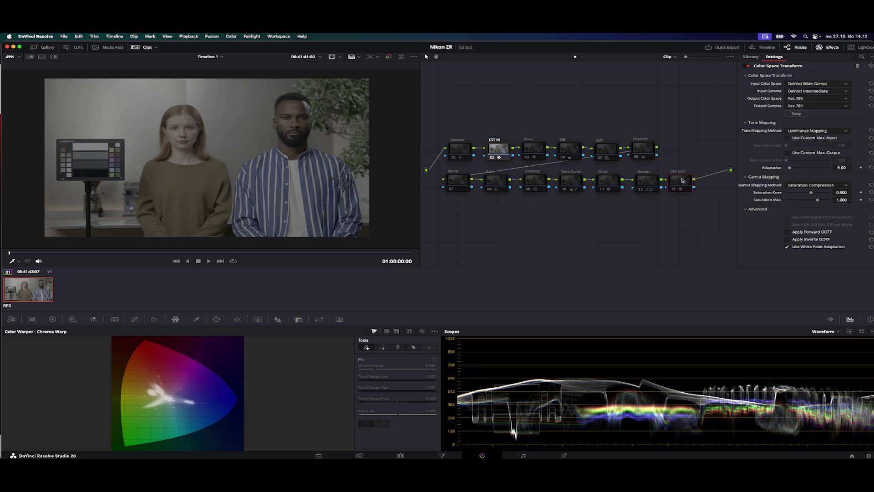
# - Enable CST OUT with output gamma Gamma 2.4, then show the WB node's Primaries wheels
pyautogui.press('super+d')
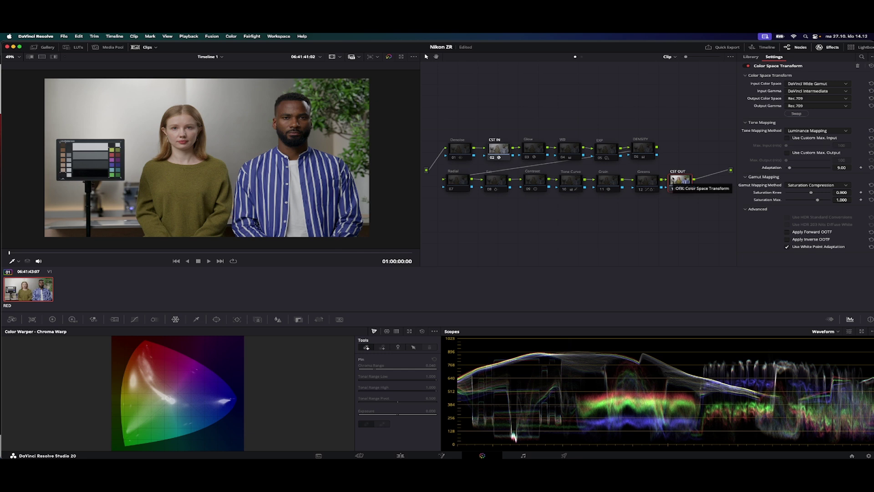
pyautogui.click(804, 106)
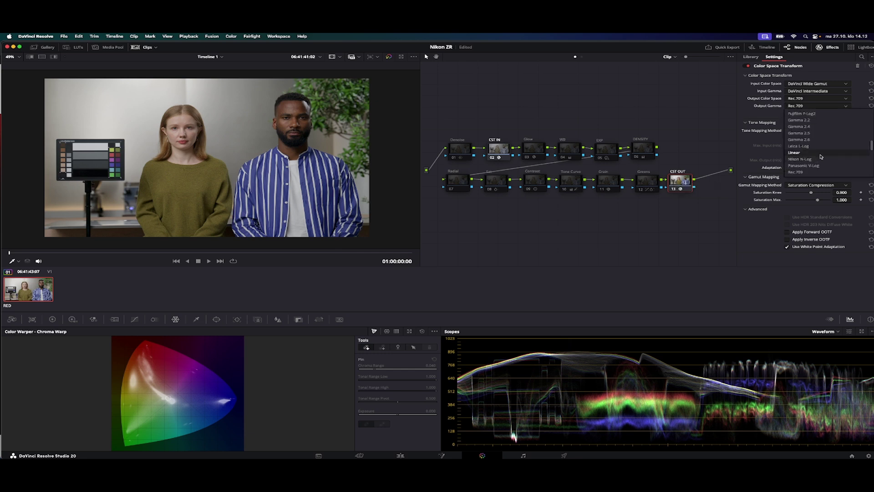
pyautogui.click(800, 127)
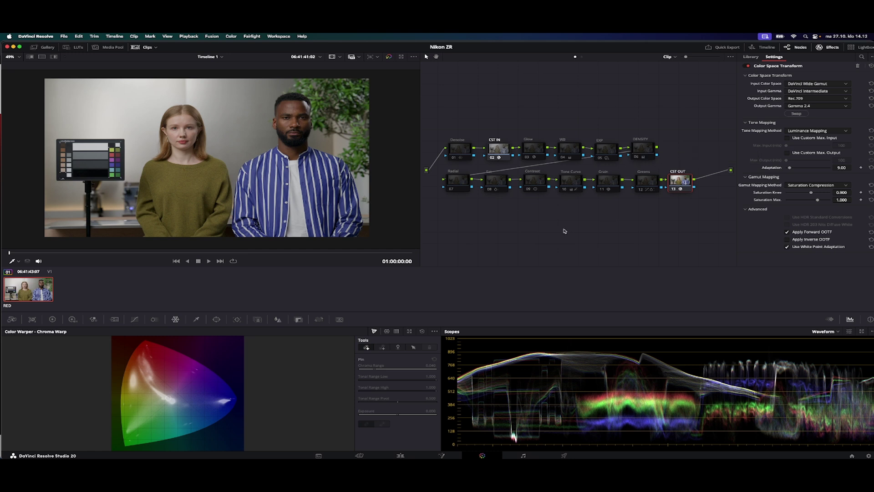
pyautogui.click(560, 155)
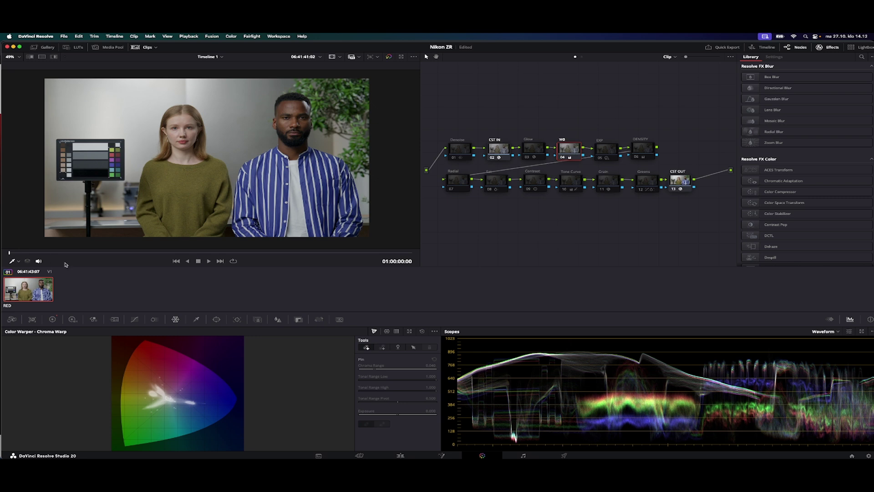
pyautogui.click(52, 319)
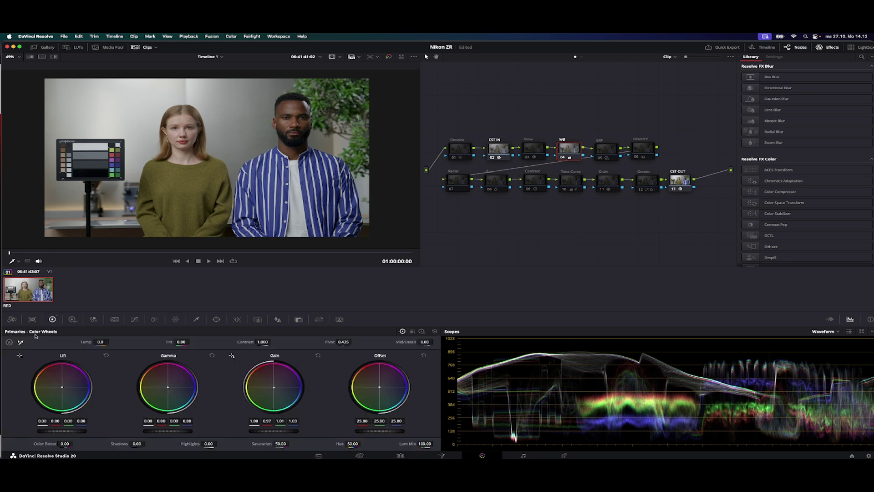
# - Reset the WB node's Gain wheel balance
pyautogui.rightClick(578, 155)
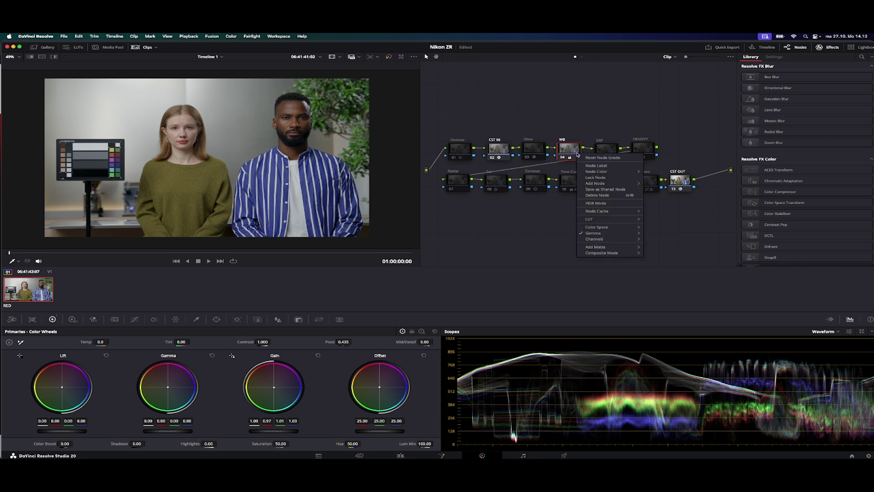
pyautogui.moveTo(619, 233)
pyautogui.click(659, 111)
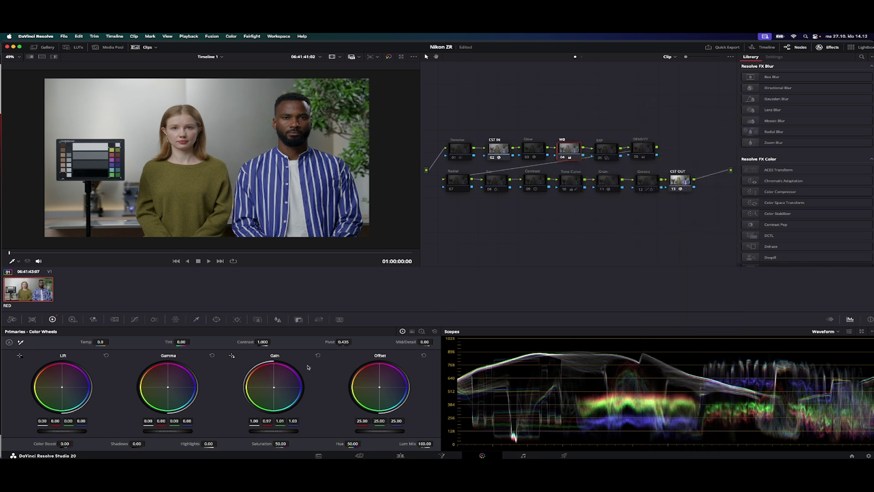
pyautogui.click(317, 355)
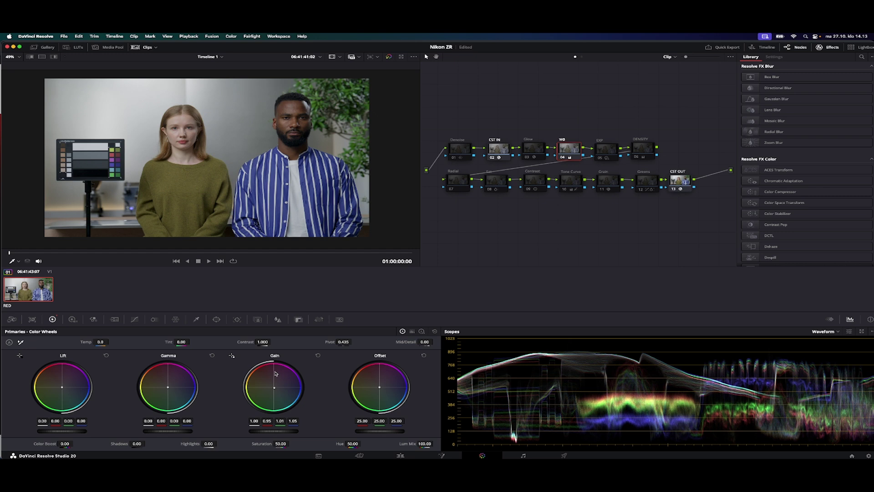
# - Show the EXP node's HDR colour wheels, then select the DENSITY node
pyautogui.click(607, 151)
pyautogui.click(72, 320)
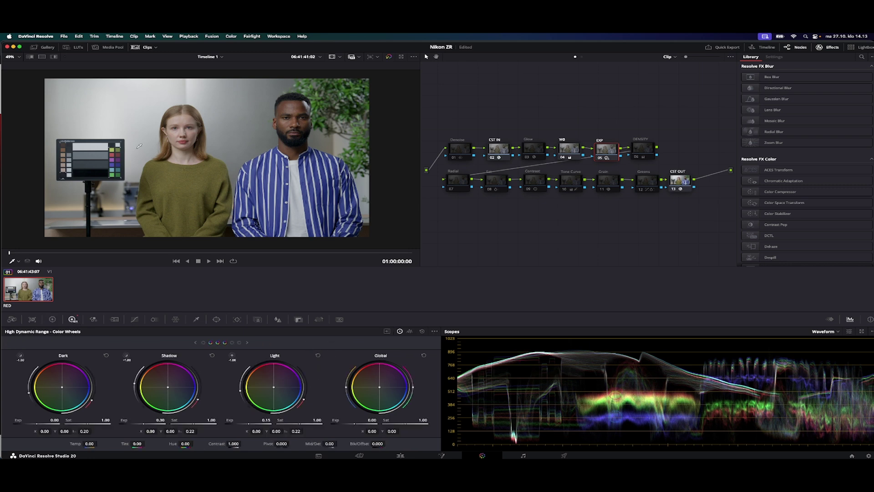
pyautogui.click(647, 151)
pyautogui.click(569, 186)
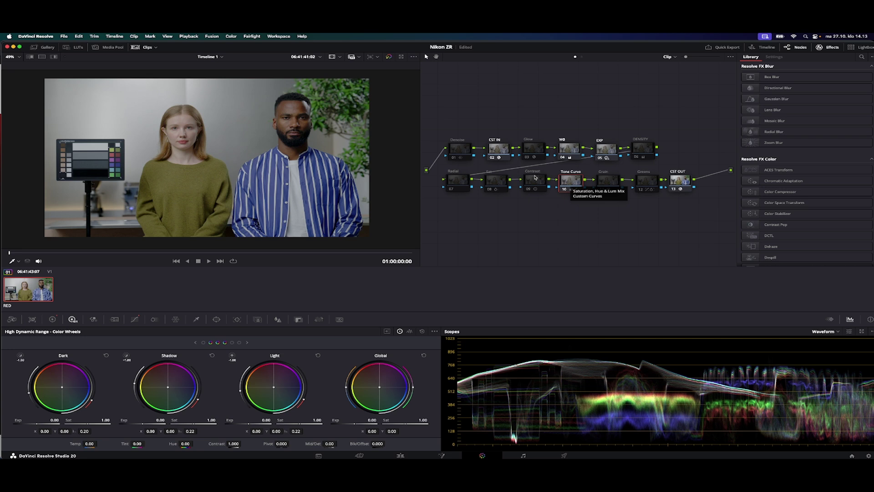
pyautogui.click(645, 147)
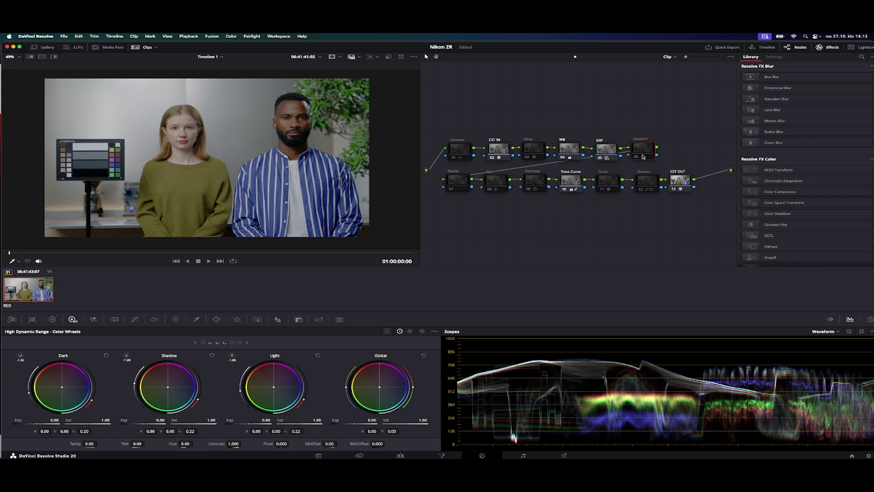
# - Enable the DENSITY node and raise its green Gain to 1.02 in Primaries
pyautogui.click(643, 157)
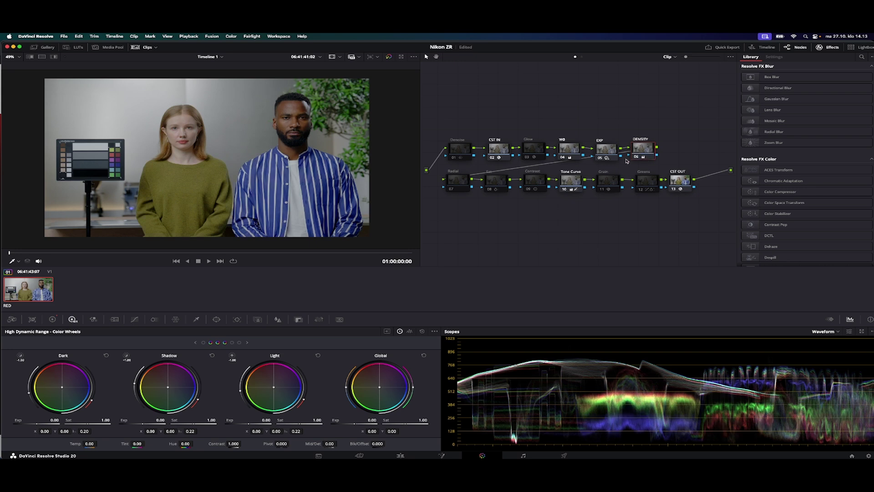
pyautogui.click(52, 319)
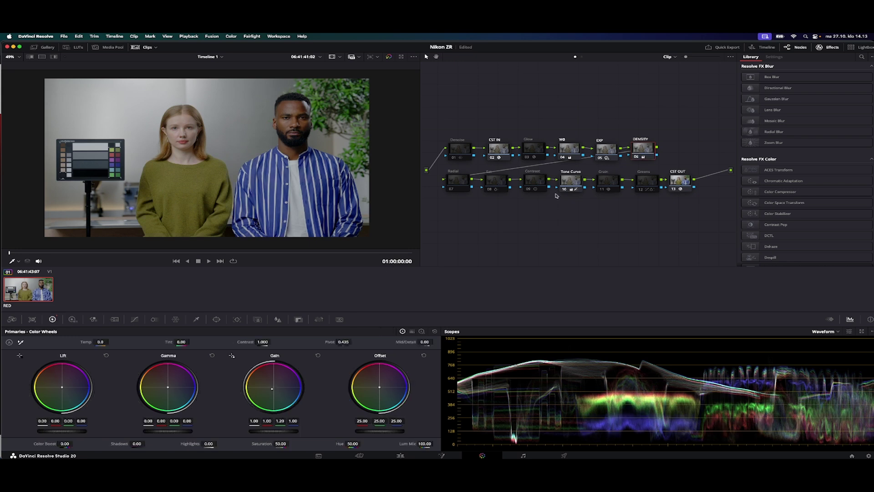
pyautogui.rightClick(640, 149)
pyautogui.moveTo(675, 224)
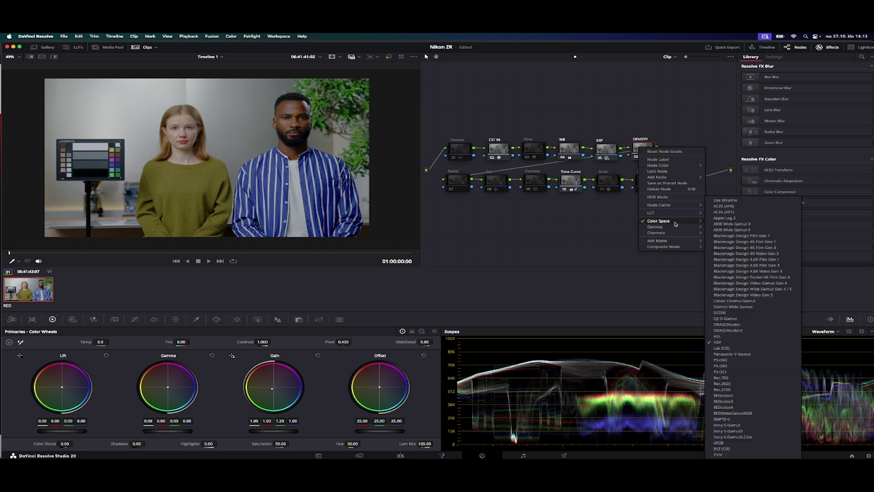
pyautogui.click(509, 249)
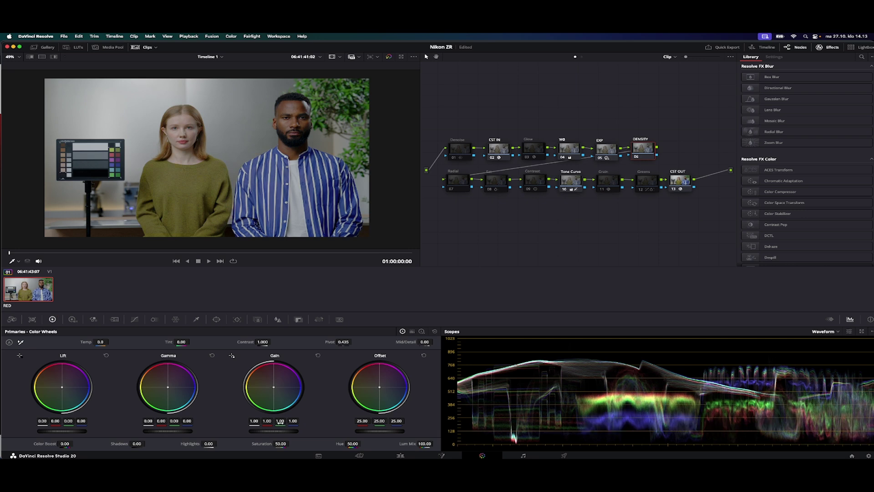
pyautogui.moveTo(280, 422); pyautogui.dragTo(292, 421)
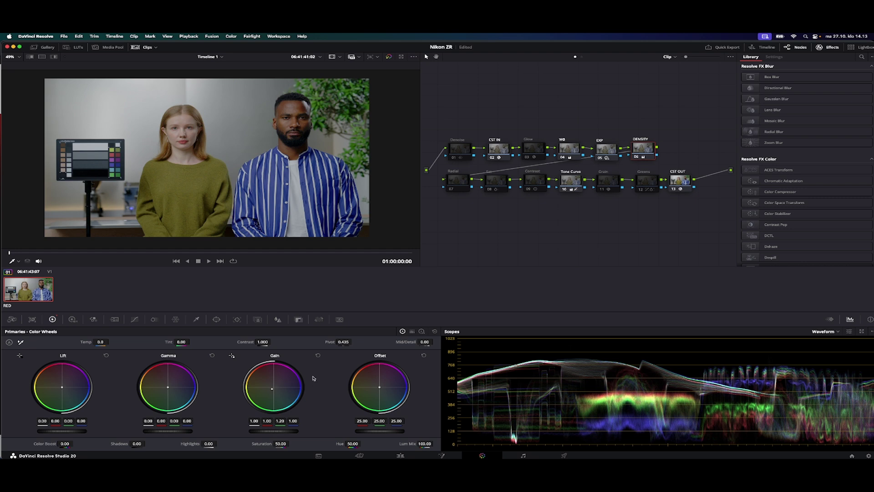
# - Toggle DENSITY off and on to compare, leaving it on, then enable the Sat node
pyautogui.click(636, 158)
pyautogui.click(637, 157)
pyautogui.click(637, 157)
pyautogui.click(636, 157)
pyautogui.click(636, 157)
pyautogui.click(636, 157)
pyautogui.click(503, 189)
pyautogui.click(496, 188)
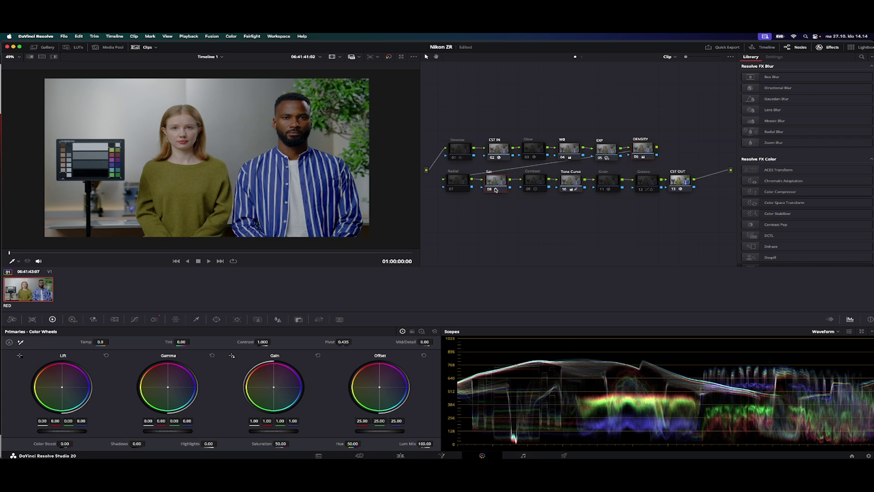
# - Reset ColorSlice and set Saturation to 0.94 and Density to 0.08
pyautogui.click(157, 320)
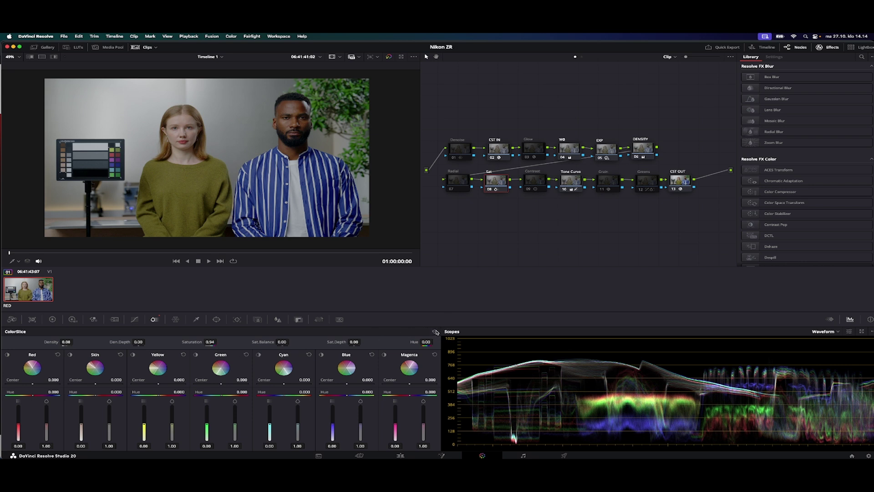
pyautogui.click(436, 332)
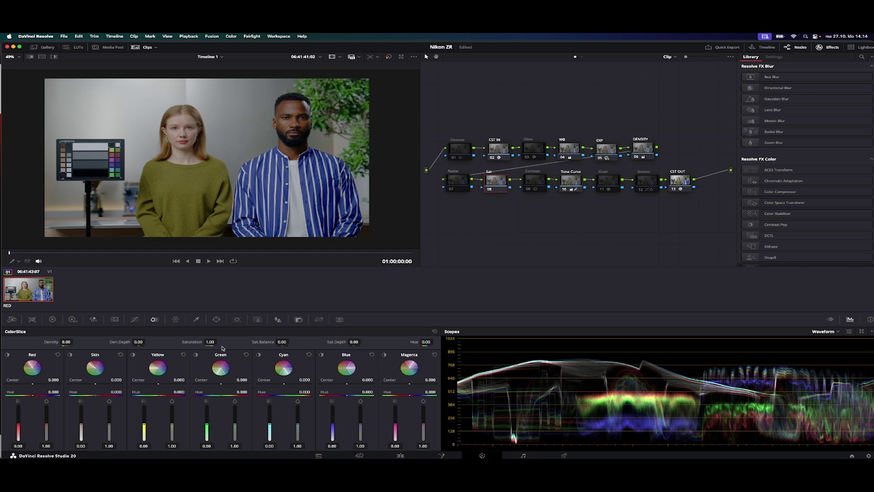
pyautogui.moveTo(218, 341); pyautogui.dragTo(219, 341)
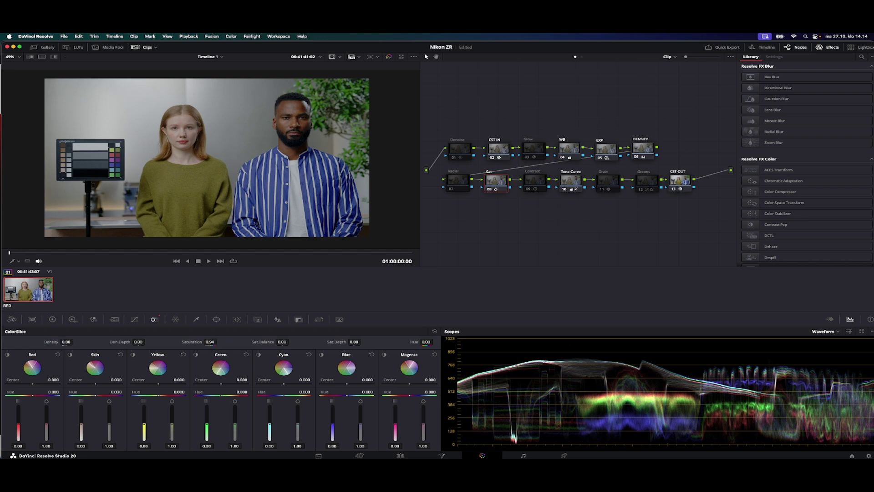
pyautogui.moveTo(54, 342); pyautogui.dragTo(75, 341)
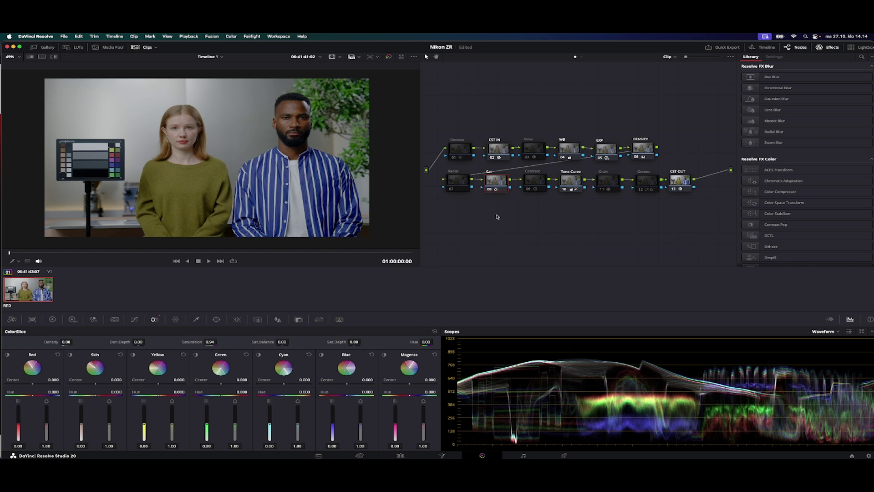
# - Compare the Sat node off and on, then enable the Contrast node and show Primaries
pyautogui.click(490, 191)
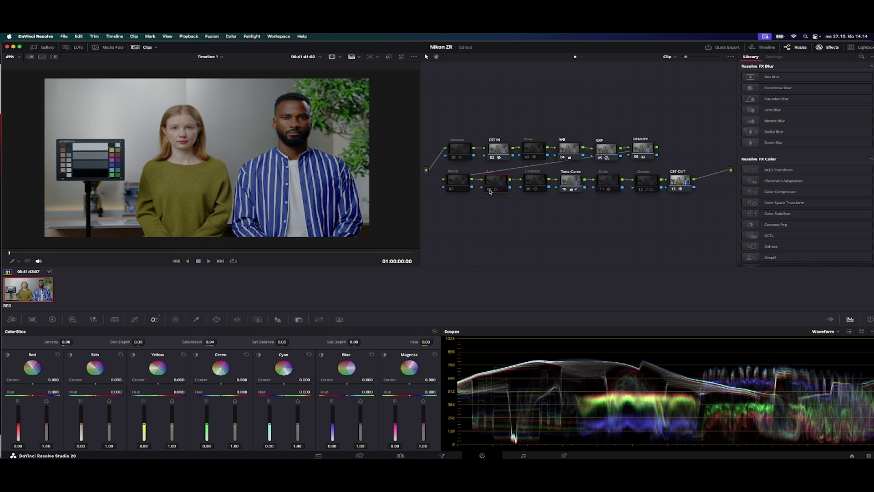
pyautogui.click(490, 191)
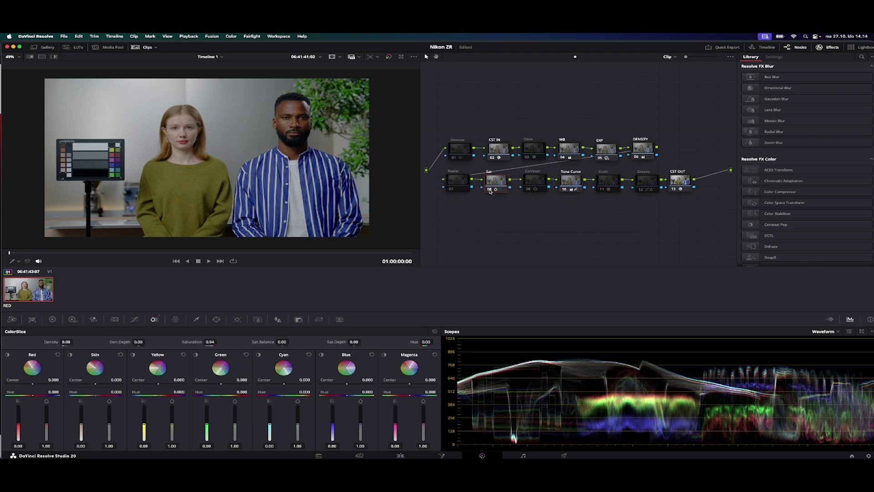
pyautogui.click(535, 184)
pyautogui.press('super+d')
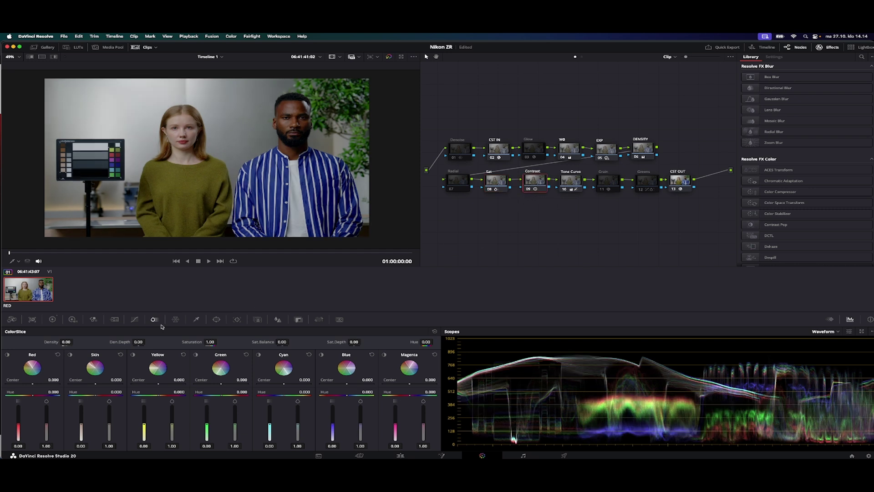
pyautogui.click(53, 319)
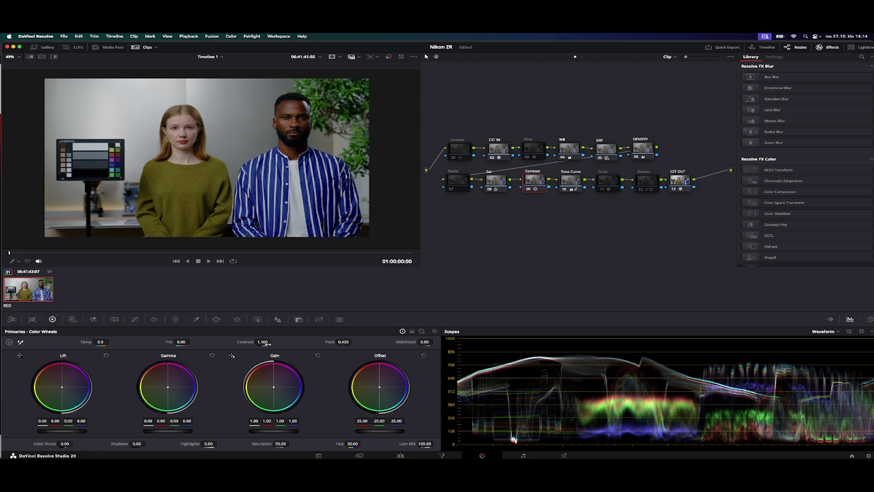
# - Reset Contrast to 1.000, drag it higher, and compare the Contrast node on and off
pyautogui.doubleClick(246, 341)
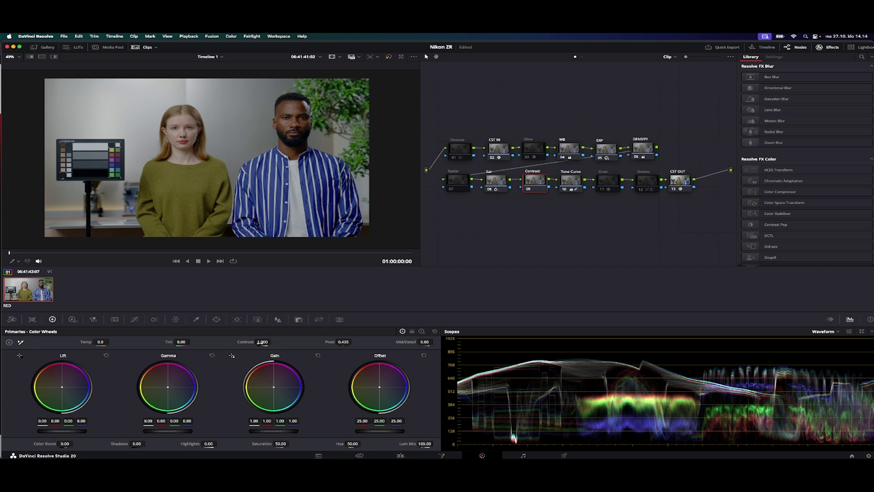
pyautogui.moveTo(262, 342); pyautogui.dragTo(273, 341)
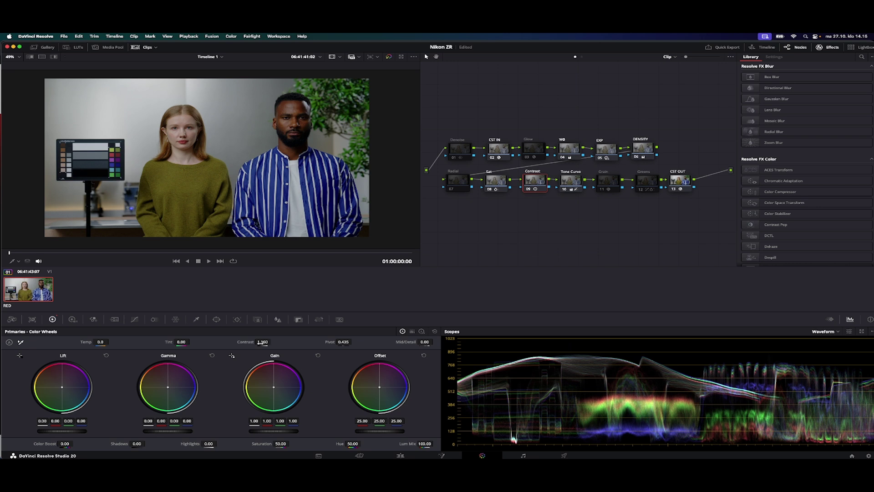
pyautogui.click(528, 189)
pyautogui.click(528, 189)
pyautogui.click(529, 189)
pyautogui.click(528, 190)
pyautogui.click(529, 189)
pyautogui.click(528, 189)
# - Select the Tone Curve node and toggle it off and on to compare
pyautogui.click(572, 183)
pyautogui.click(566, 191)
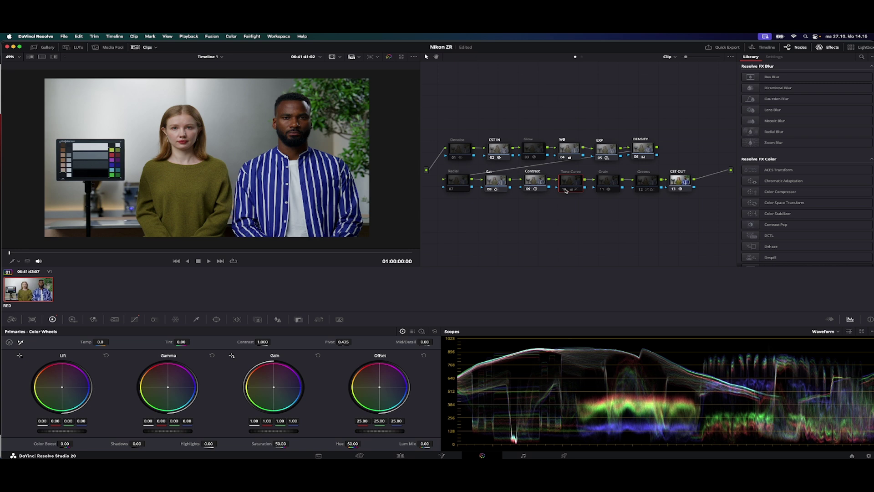
pyautogui.click(566, 191)
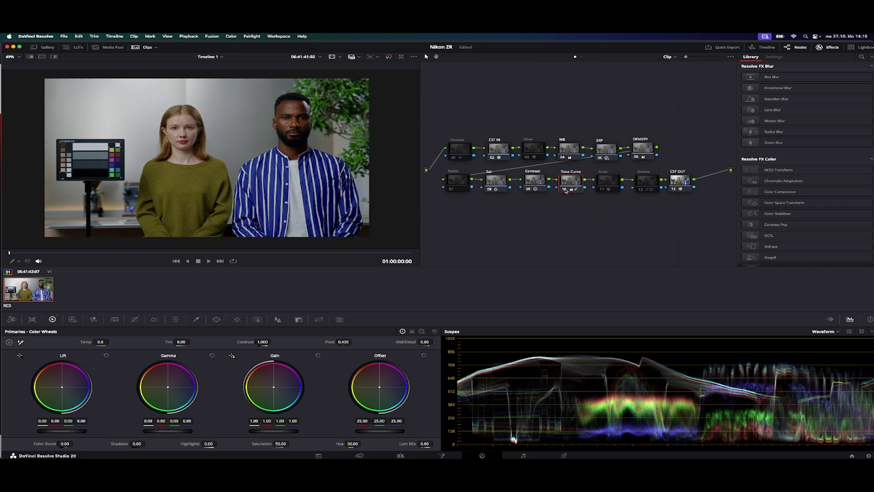
# - Compare the Tone Curve node once more, then select and enable the Grain node
pyautogui.click(566, 191)
pyautogui.click(566, 191)
pyautogui.scroll(1, 220, 173)
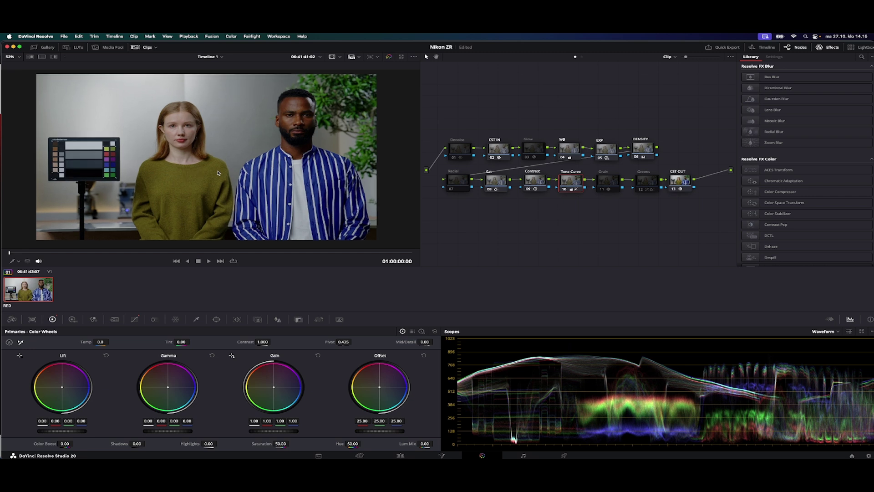
pyautogui.click(613, 181)
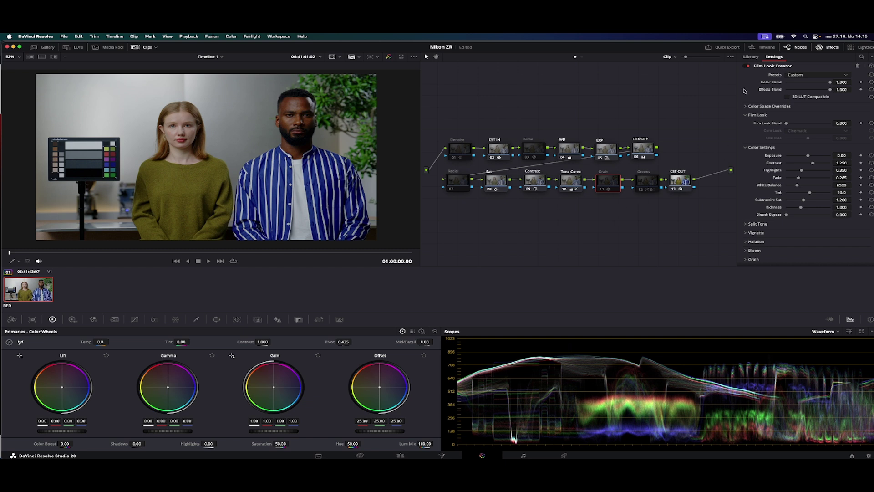
pyautogui.click(602, 189)
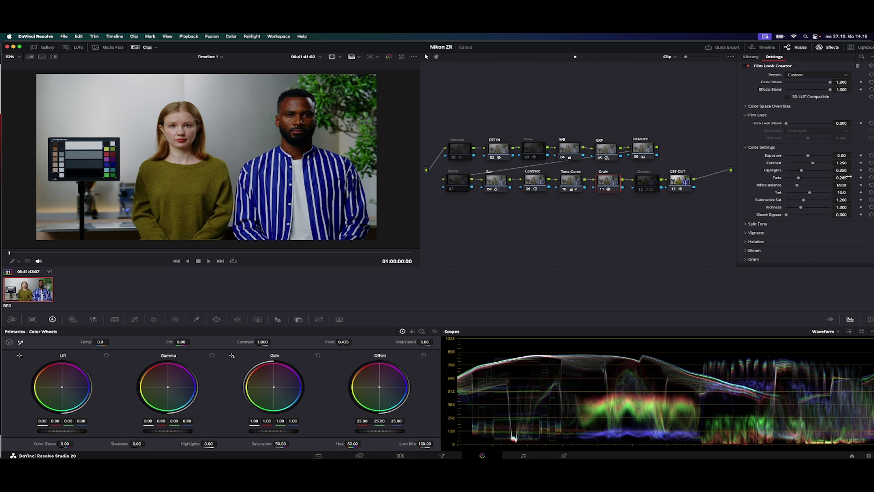
# - Expand the Grain section of Film Look Creator and tick Enable Grain
pyautogui.scroll(-2, 747, 248)
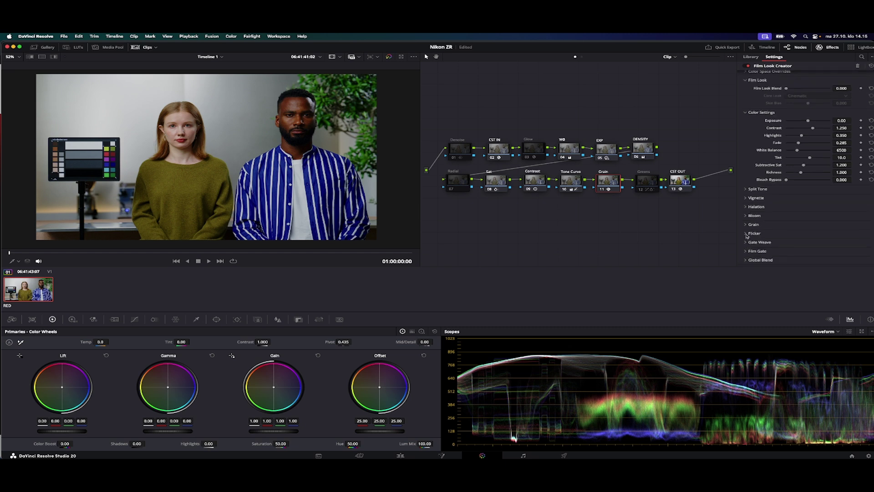
pyautogui.click(749, 225)
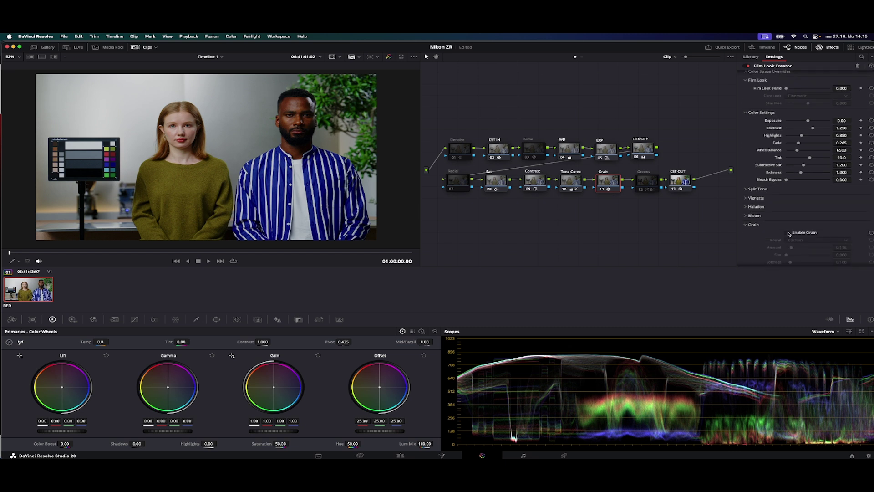
pyautogui.click(788, 232)
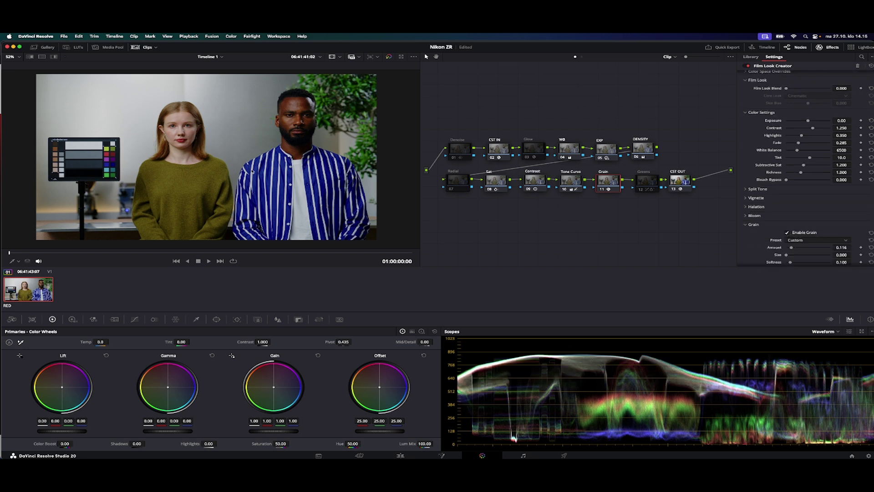
pyautogui.scroll(5, 275, 173)
pyautogui.scroll(4, 263, 210)
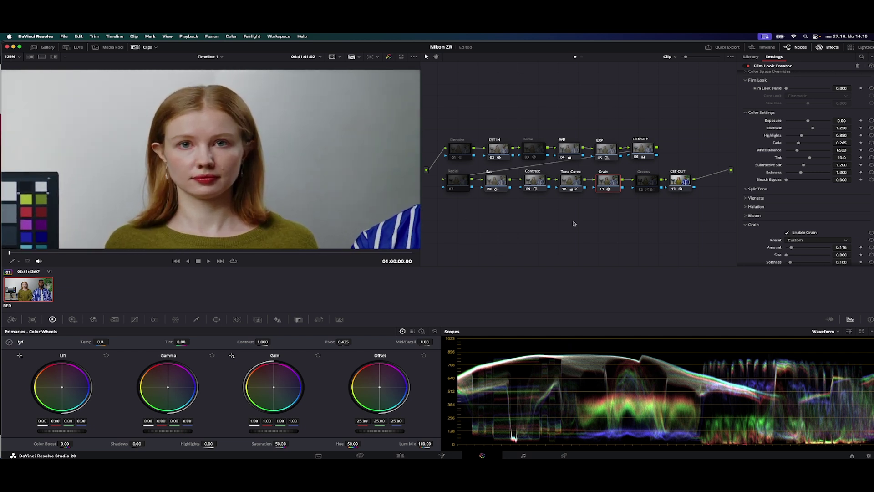
# - Toggle film grain off and on to compare, leaving it on, then select the Greens node
pyautogui.click(788, 234)
pyautogui.click(788, 233)
pyautogui.click(789, 233)
pyautogui.click(788, 233)
pyautogui.click(789, 233)
pyautogui.click(788, 233)
pyautogui.scroll(-5, 255, 195)
pyautogui.scroll(-3, 259, 179)
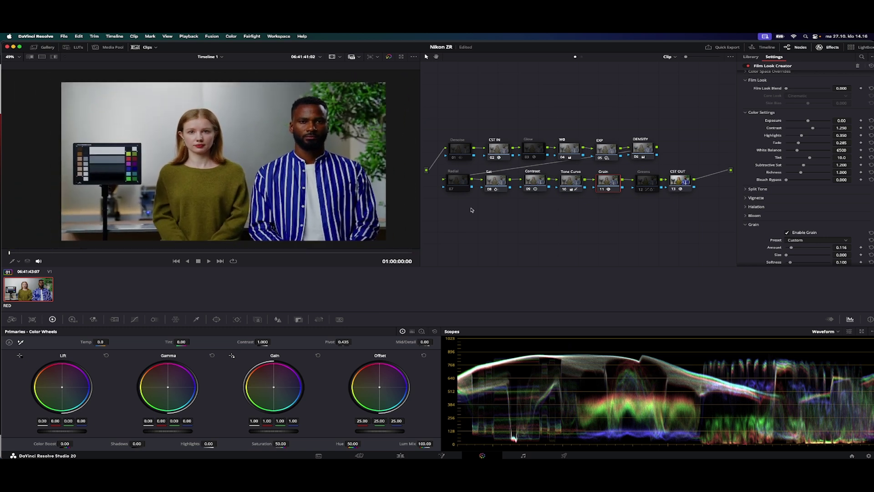
pyautogui.click(647, 183)
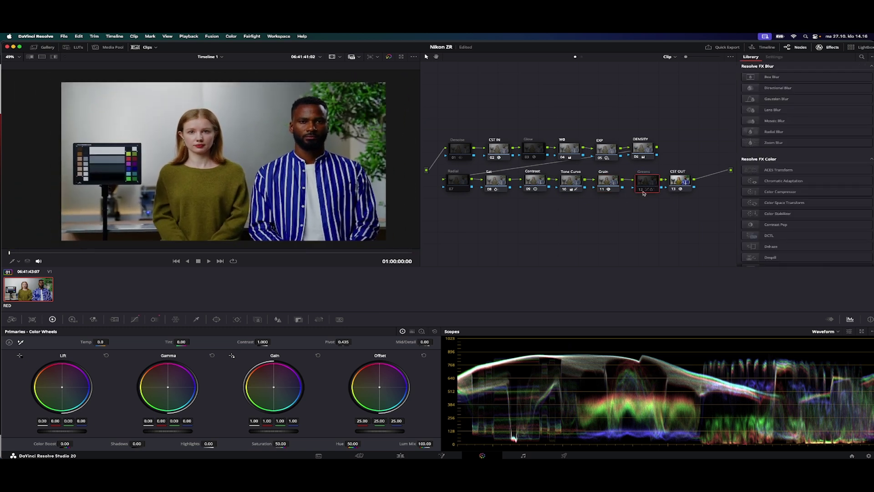
# - Flip Greens node 12 on and off repeatedly to compare the yellow-shifted greens
pyautogui.click(643, 191)
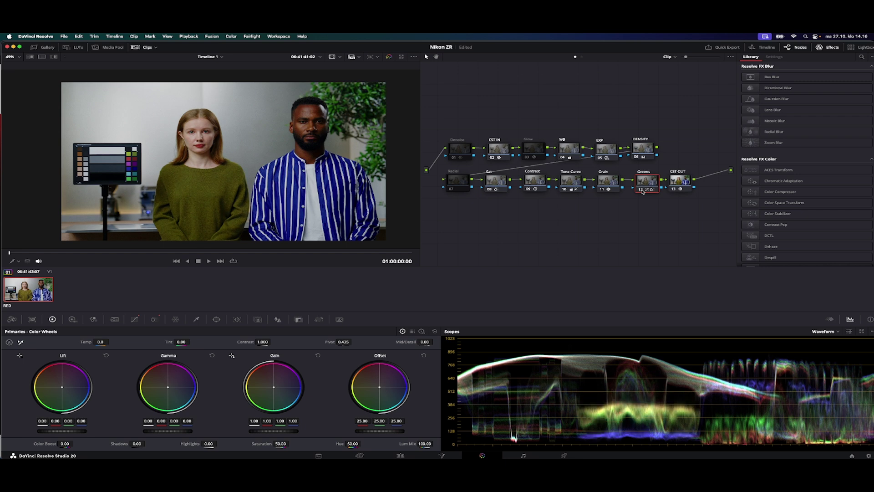
pyautogui.click(642, 189)
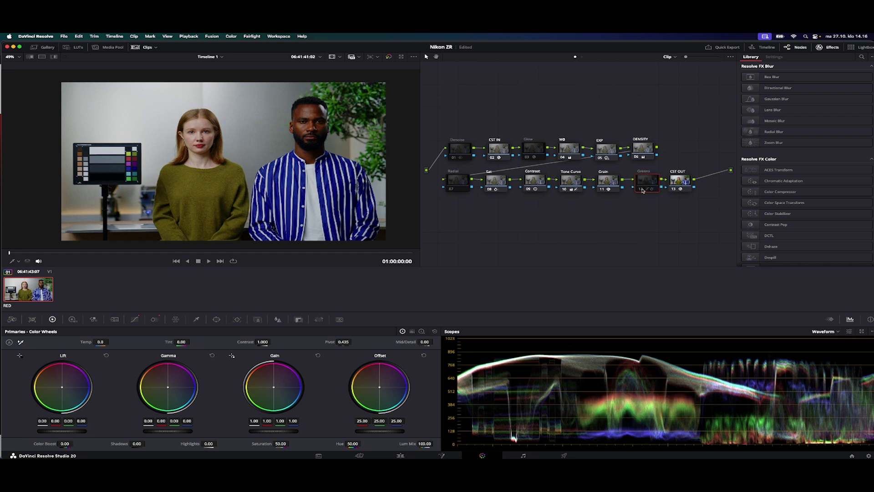
pyautogui.click(643, 191)
pyautogui.click(643, 191)
pyautogui.click(643, 191)
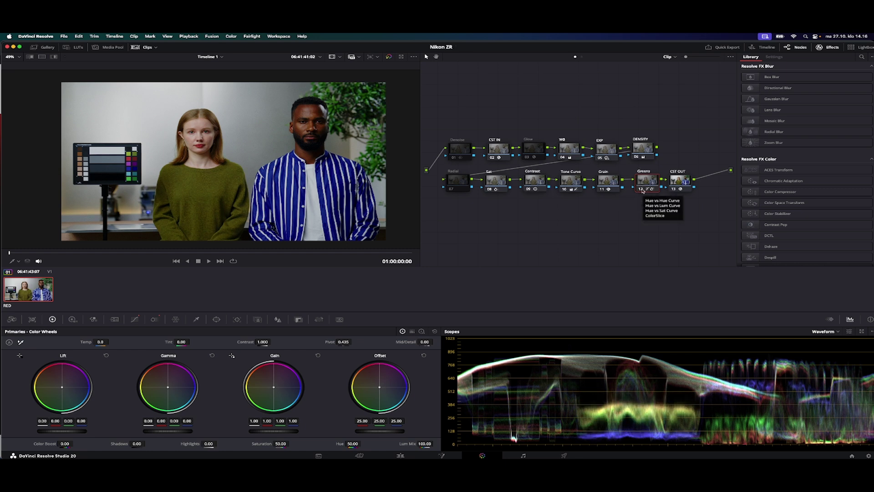
pyautogui.click(643, 190)
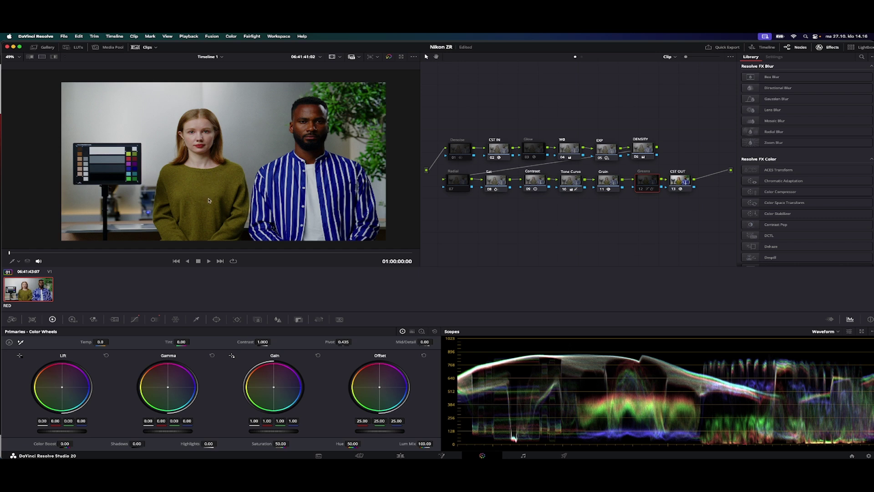
pyautogui.scroll(5, 202, 200)
pyautogui.scroll(4, 203, 201)
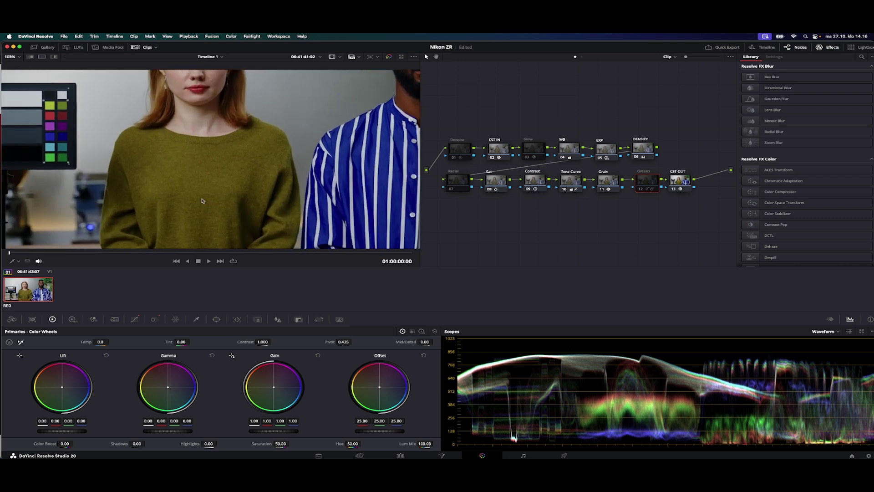
pyautogui.scroll(-8, 205, 200)
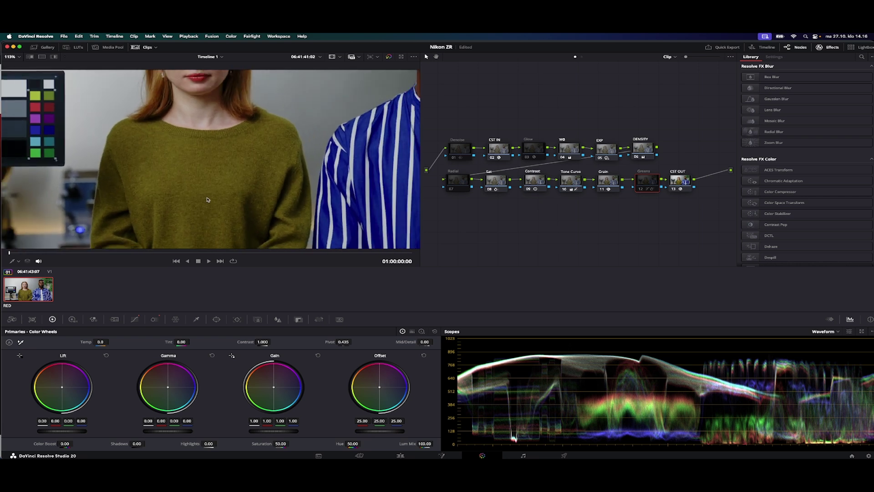
pyautogui.scroll(-1, 213, 193)
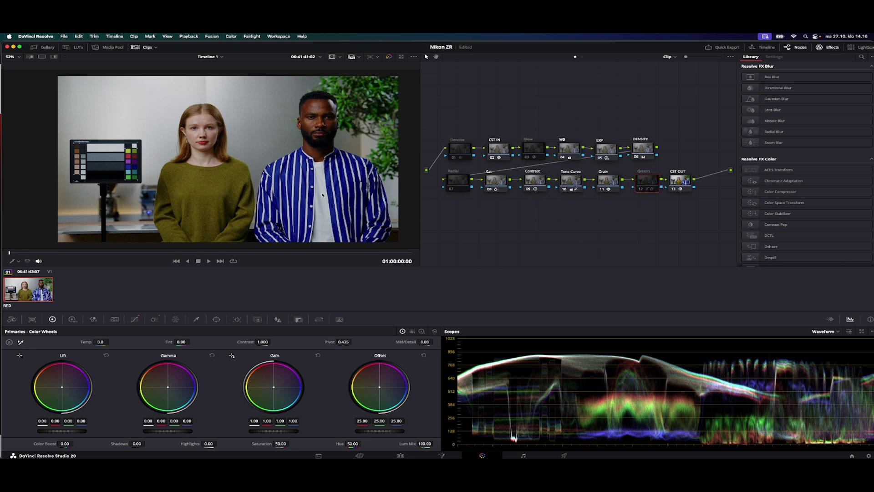
# - After a final Ctrl+D comparison, leave the Greens node on and display the Custom Curves
pyautogui.click(641, 190)
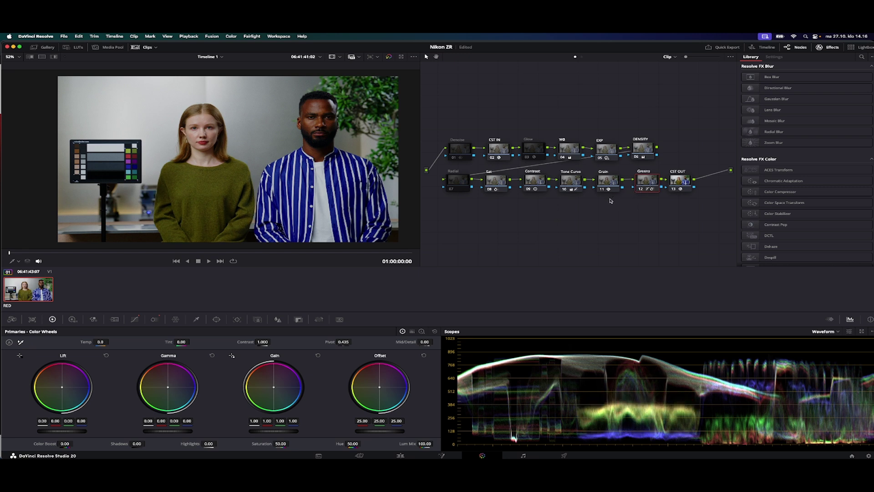
pyautogui.click(641, 191)
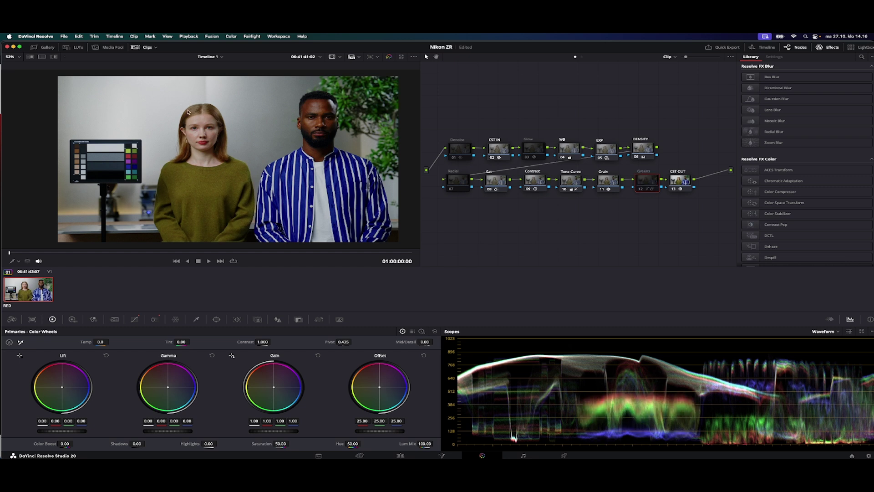
pyautogui.click(646, 192)
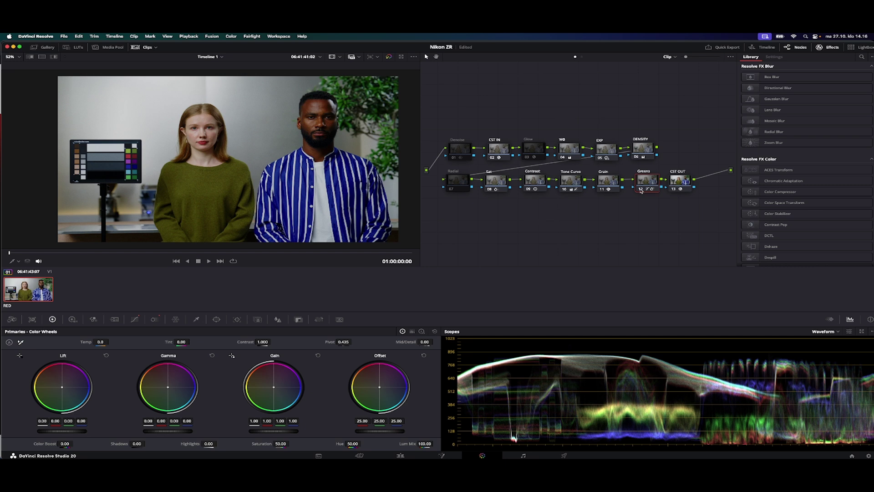
pyautogui.press('super+d')
pyautogui.scroll(2, 116, 171)
pyautogui.scroll(5, 115, 171)
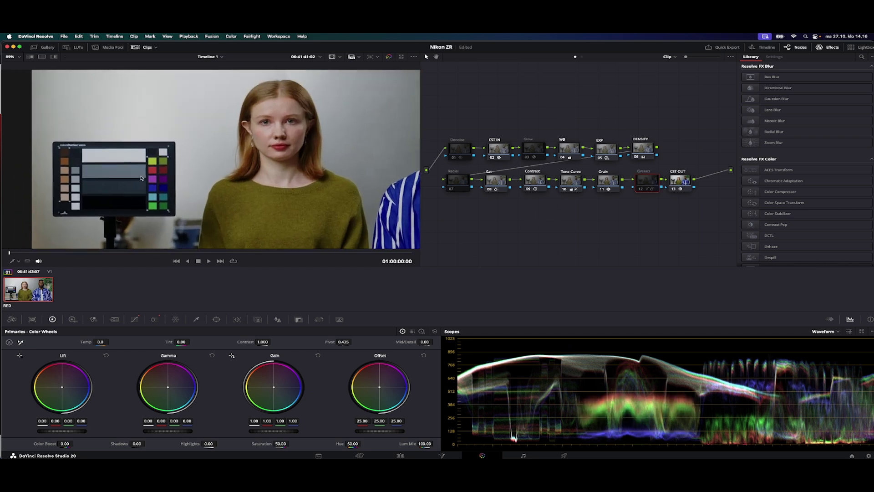
pyautogui.click(642, 190)
pyautogui.press('super+d')
pyautogui.press('super+d')
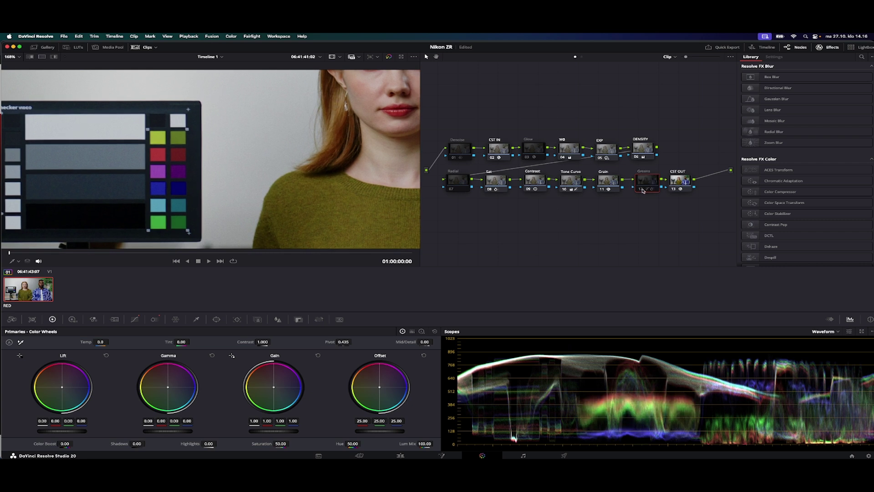
pyautogui.press('super+d')
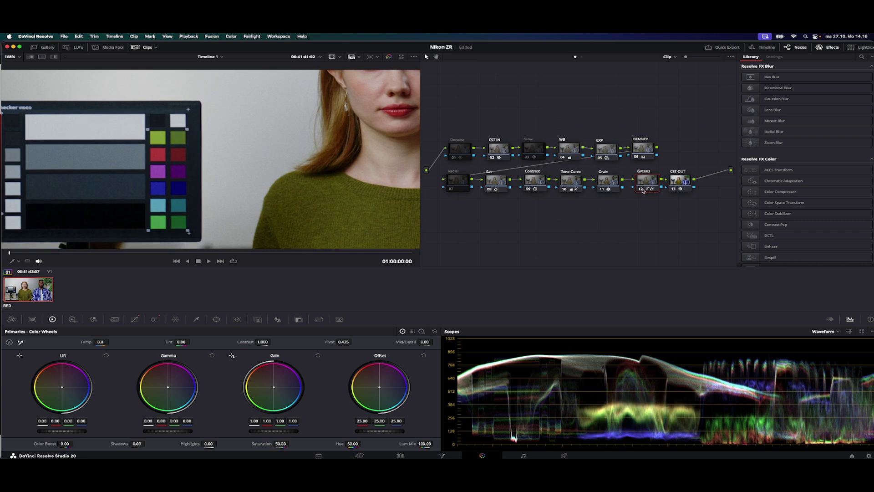
pyautogui.scroll(-5, 273, 189)
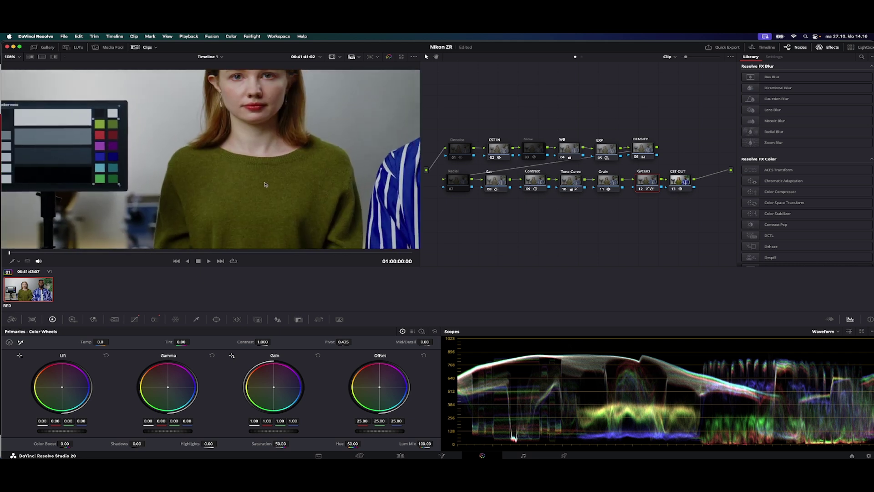
pyautogui.scroll(-5, 271, 183)
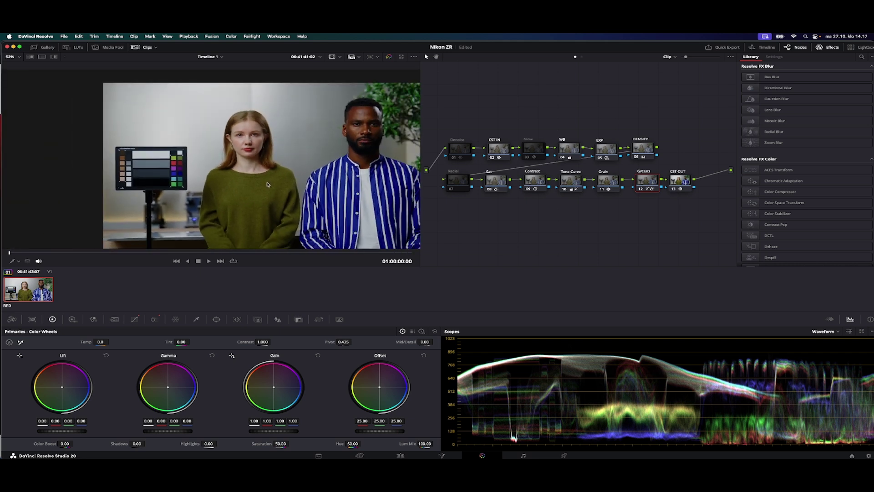
pyautogui.scroll(-1, 276, 183)
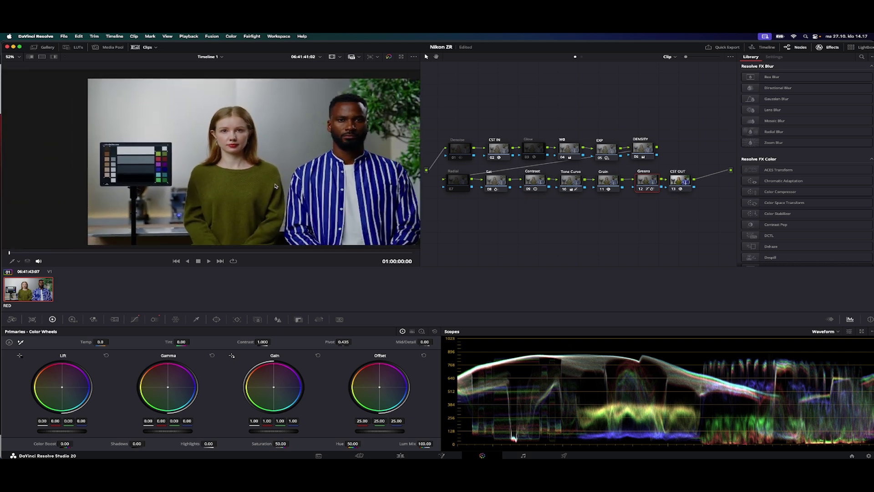
pyautogui.click(135, 319)
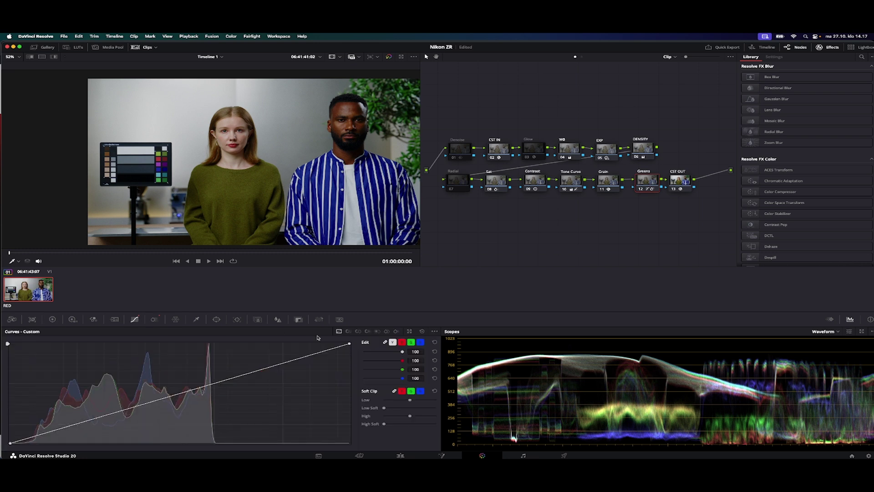
# - Glance at the ColorSlice palette, then switch the Glow node back on
pyautogui.click(159, 320)
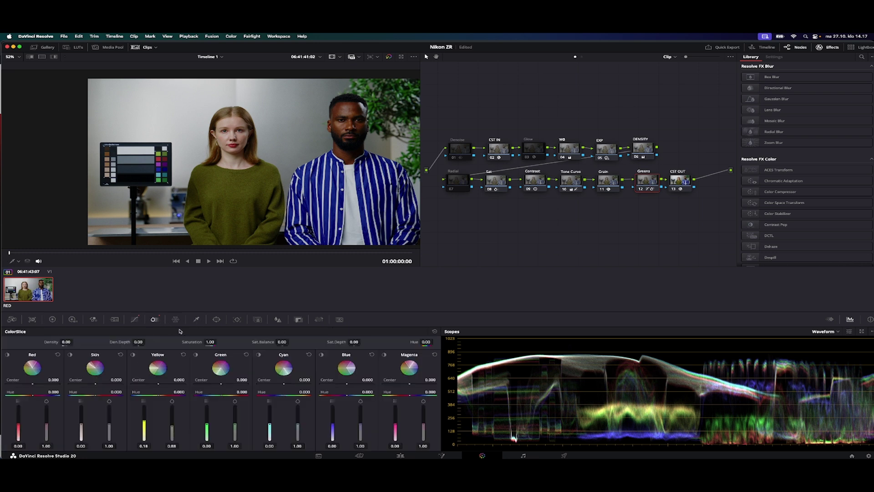
pyautogui.click(136, 319)
pyautogui.click(534, 152)
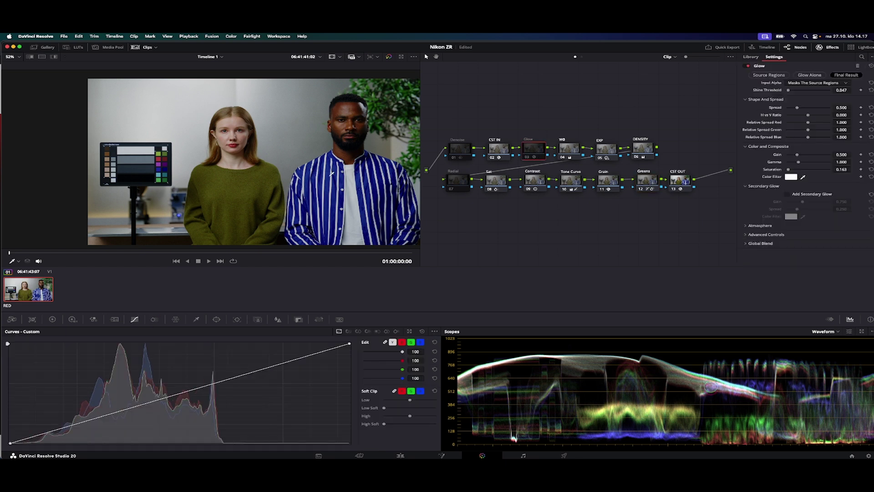
pyautogui.hscroll(5, 397, 159)
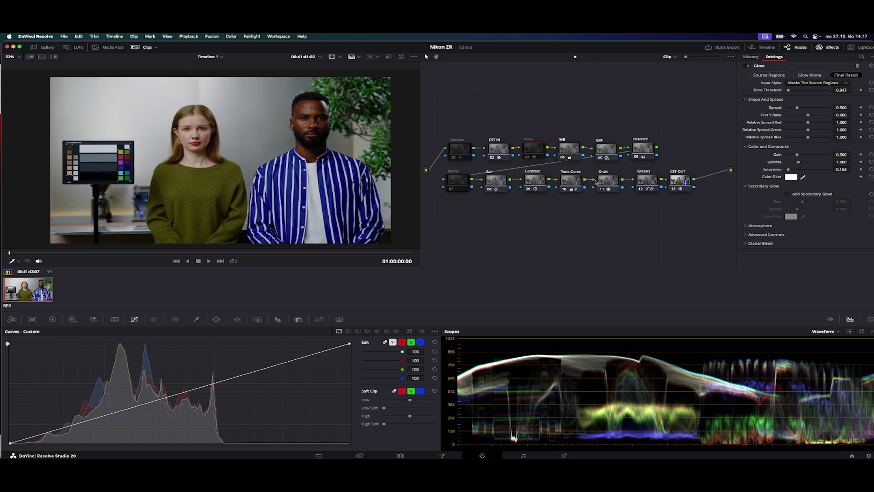
pyautogui.click(527, 157)
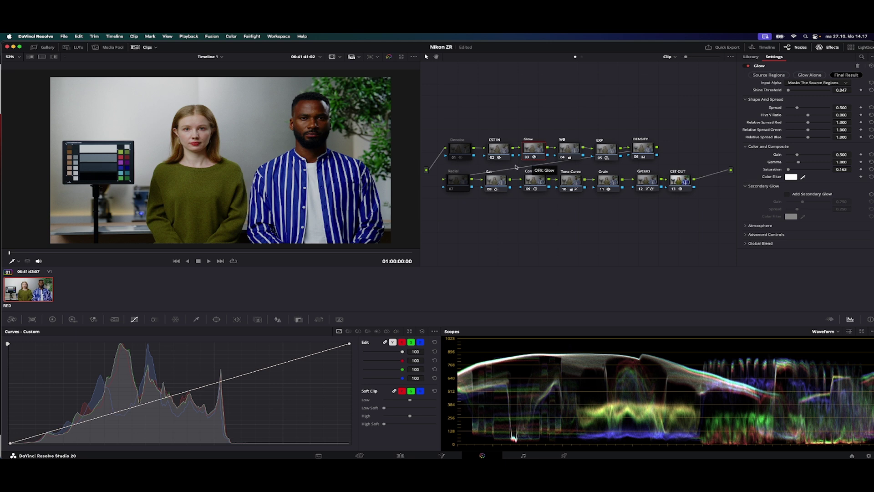
# - Preview Denoise node 01, leave it bypassed, and select Radial node 07
pyautogui.click(459, 162)
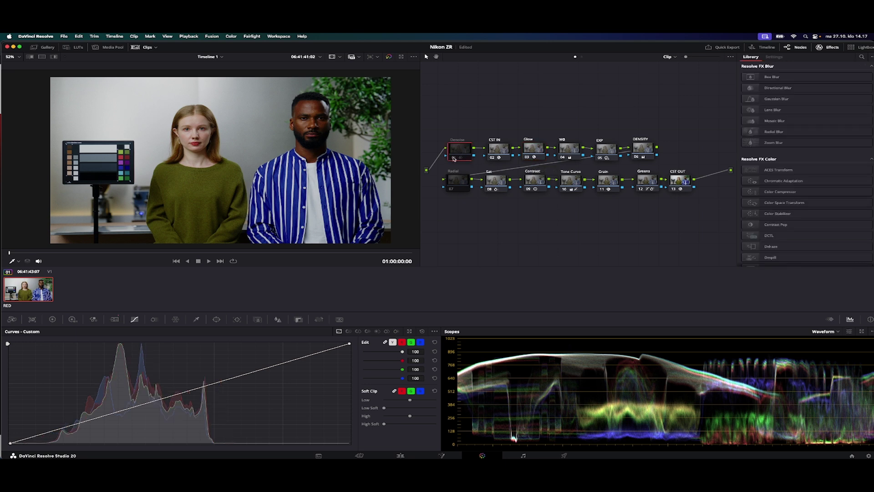
pyautogui.click(455, 158)
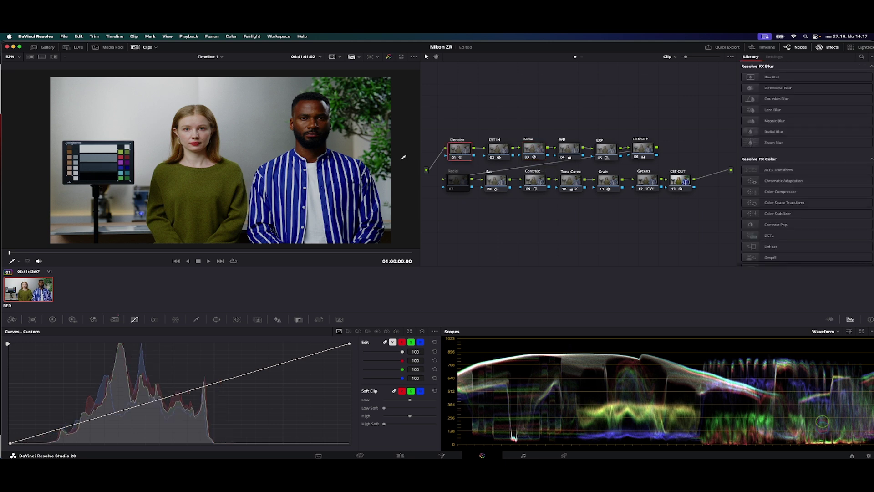
pyautogui.click(457, 158)
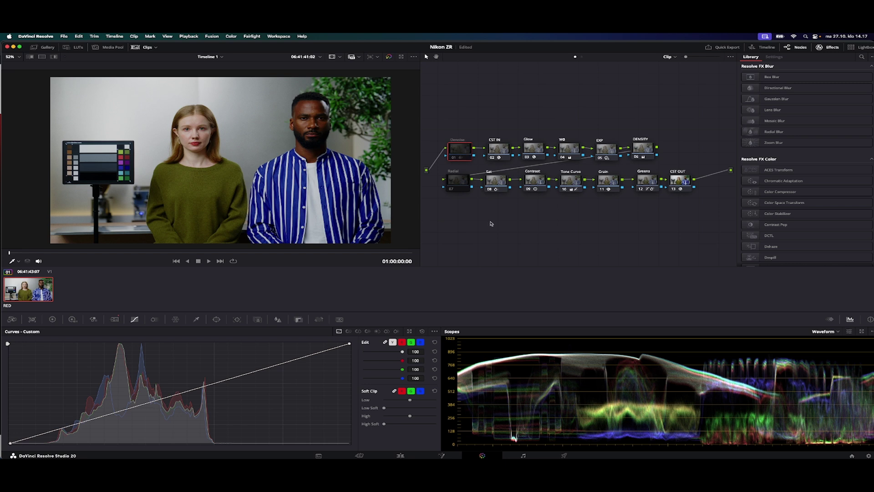
pyautogui.click(462, 184)
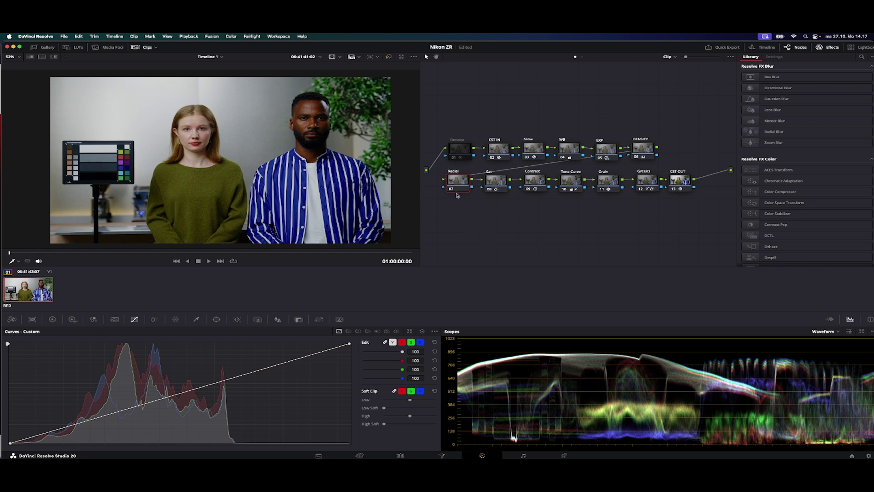
# - Add a Circle window to the Radial node, shaped as a soft oval (size 57.63, aspect 73.89, soft 19.25)
pyautogui.click(218, 320)
pyautogui.click(47, 343)
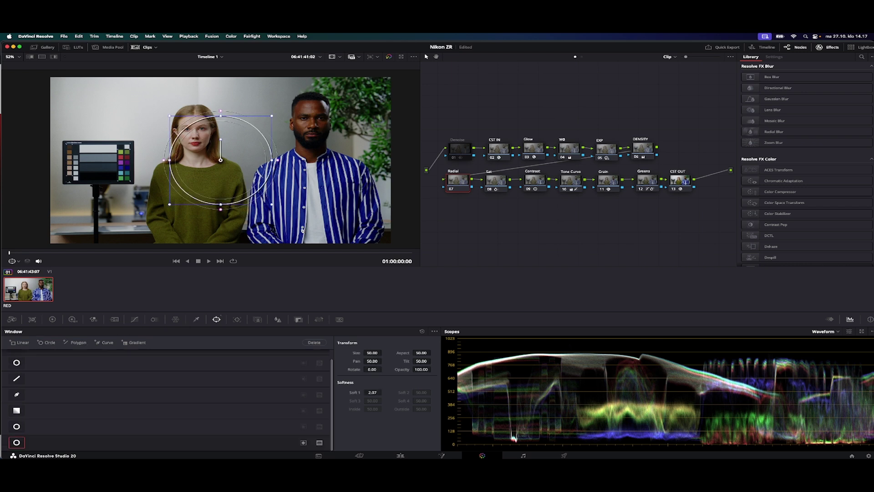
pyautogui.moveTo(272, 160); pyautogui.dragTo(378, 160)
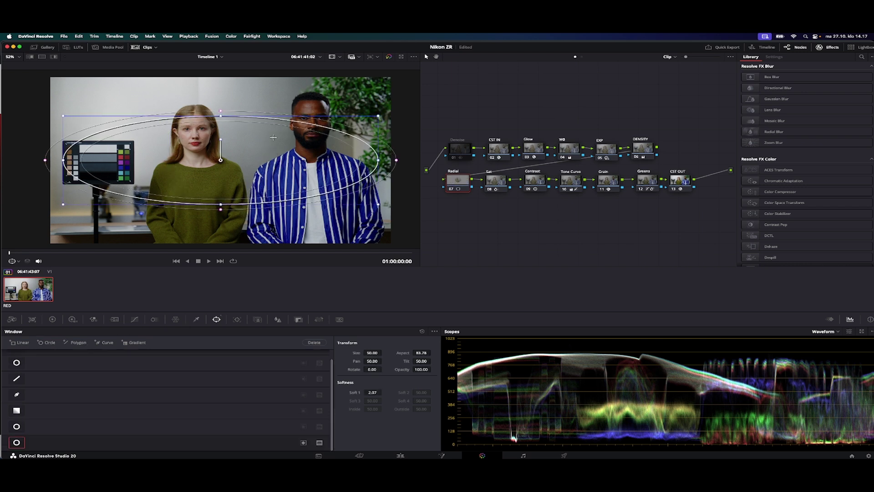
pyautogui.moveTo(220, 111); pyautogui.dragTo(220, 55)
pyautogui.moveTo(223, 163); pyautogui.dragTo(222, 159)
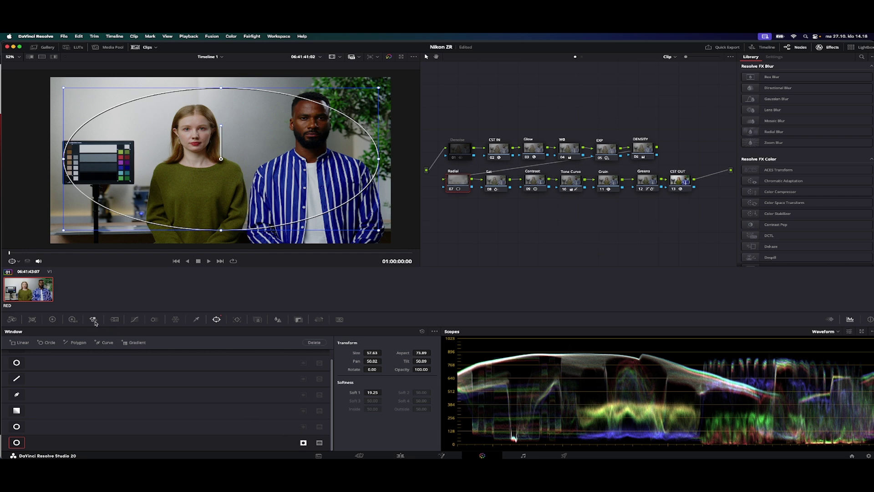
pyautogui.click(135, 320)
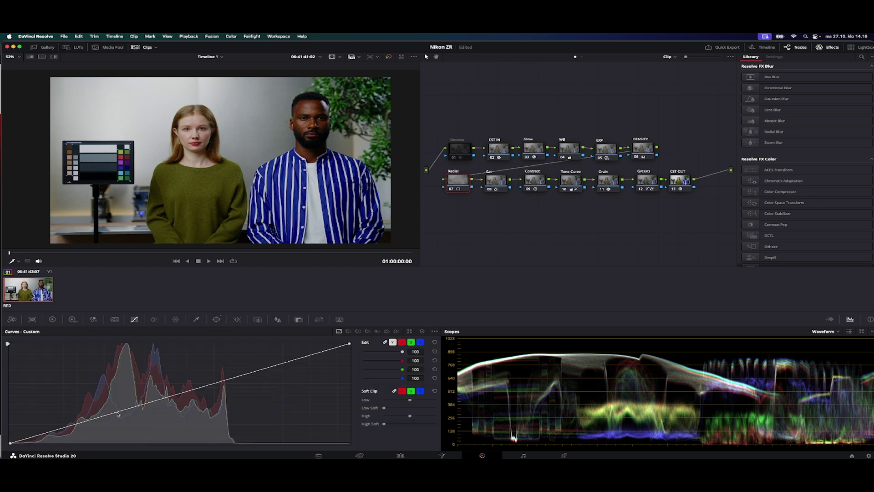
# - Lower the custom luma curve to darken the vignette, compare node 07 on and off, then go to Edit
pyautogui.moveTo(115, 415); pyautogui.dragTo(118, 421)
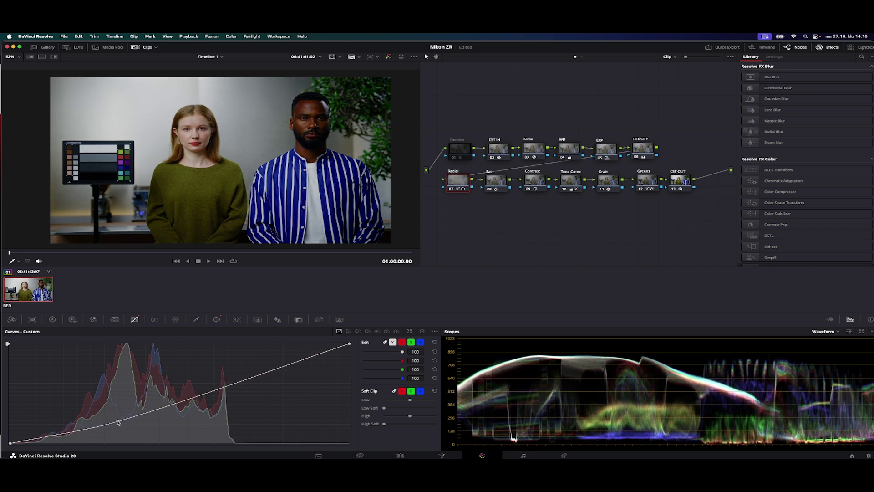
pyautogui.click(450, 190)
pyautogui.click(449, 189)
pyautogui.click(449, 190)
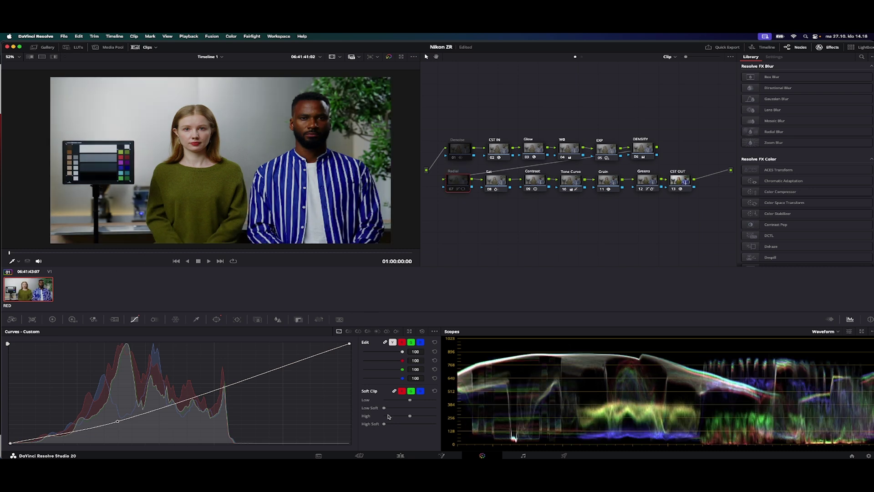
pyautogui.click(401, 455)
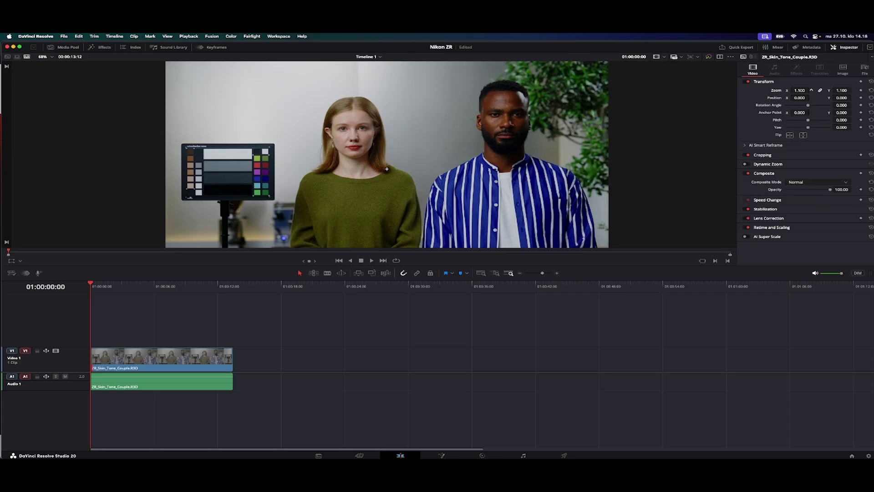
# - Reframe the clip on the woman at zoom 1.630, position X 225, Y -127, and return to Color
pyautogui.scroll(3, 387, 169)
pyautogui.moveTo(800, 98)
pyautogui.mouseDown()
pyautogui.moveTo(833, 98)
pyautogui.moveTo(790, 101)
pyautogui.mouseUp()
pyautogui.moveTo(843, 98); pyautogui.dragTo(792, 97)
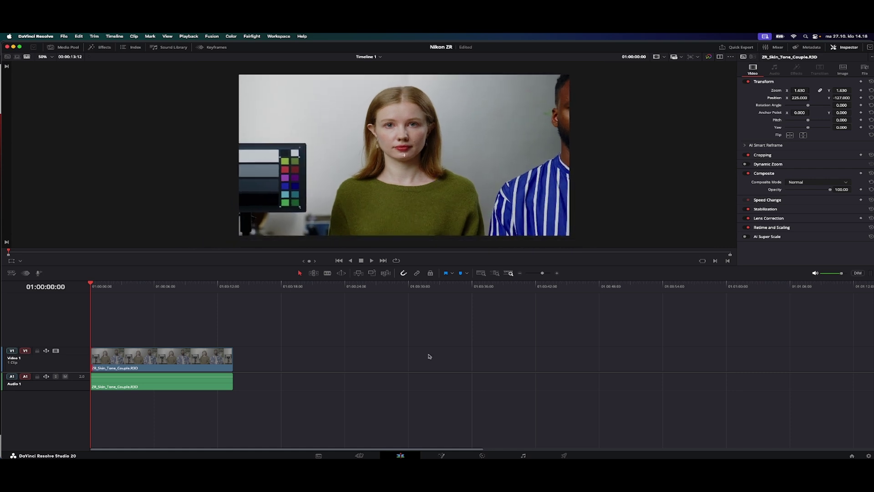
pyautogui.click(469, 455)
pyautogui.click(453, 189)
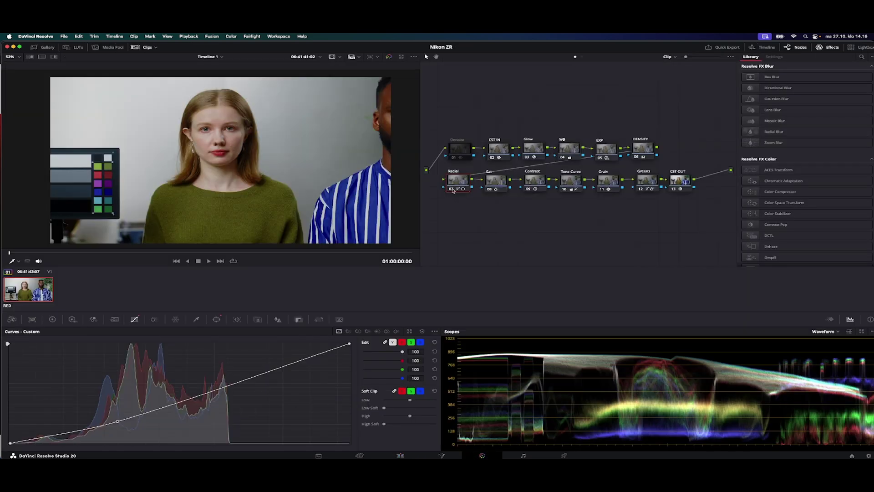
# - Shrink and recentre the Radial oval window on the woman, to size 50.78 and aspect 74.50
pyautogui.click(217, 320)
pyautogui.scroll(-5, 255, 166)
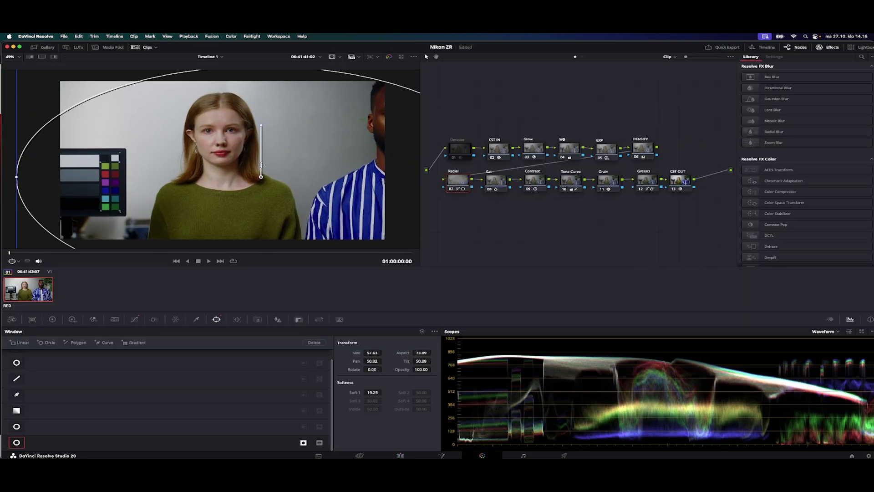
pyautogui.moveTo(259, 167); pyautogui.dragTo(253, 165)
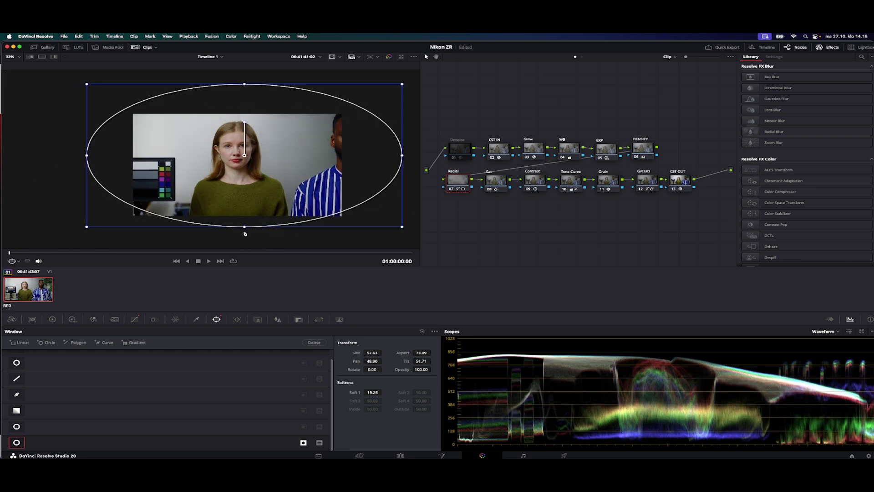
pyautogui.moveTo(244, 227); pyautogui.dragTo(243, 209)
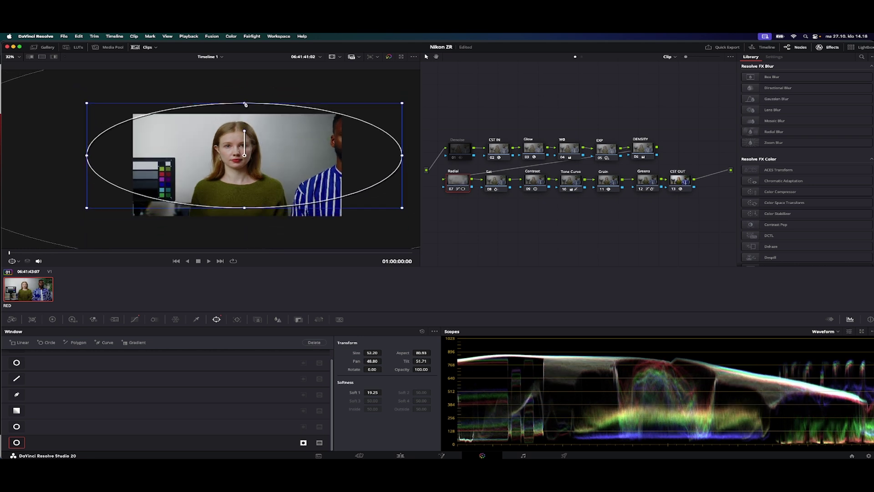
pyautogui.moveTo(90, 152); pyautogui.dragTo(157, 157)
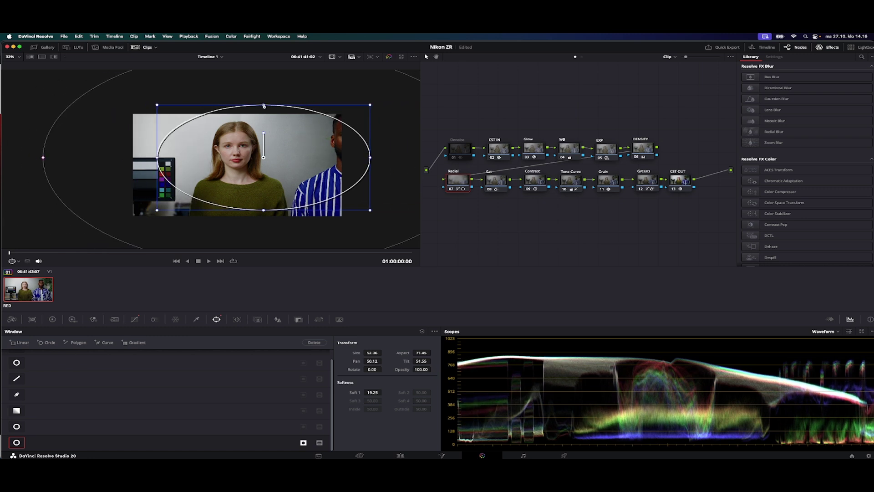
pyautogui.moveTo(264, 109); pyautogui.dragTo(264, 121)
pyautogui.moveTo(265, 166); pyautogui.dragTo(242, 168)
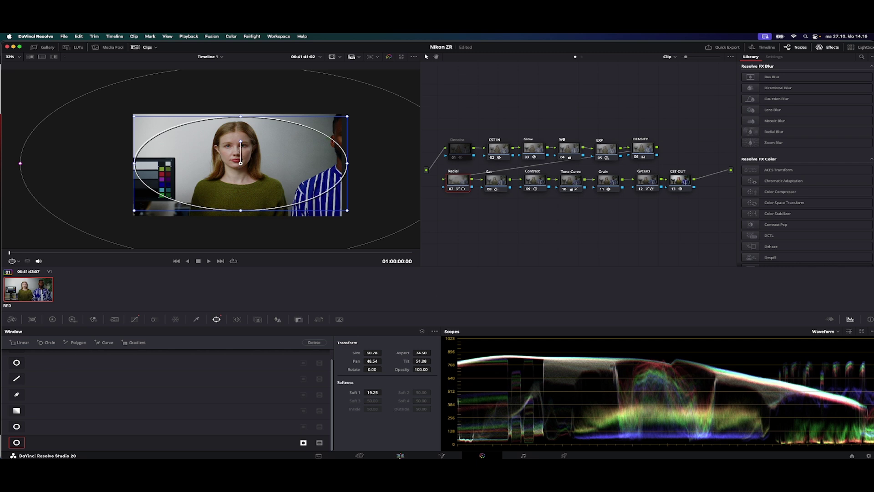
pyautogui.click(499, 184)
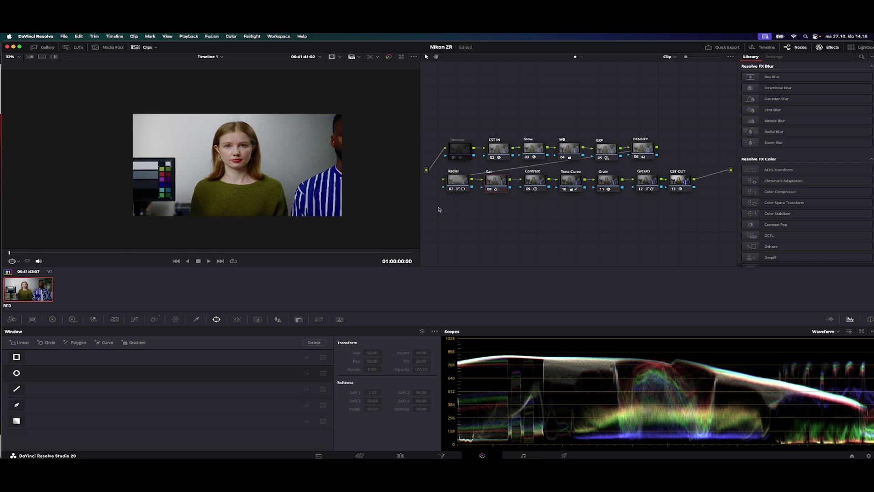
pyautogui.click(464, 183)
pyautogui.click(12, 261)
pyautogui.click(36, 271)
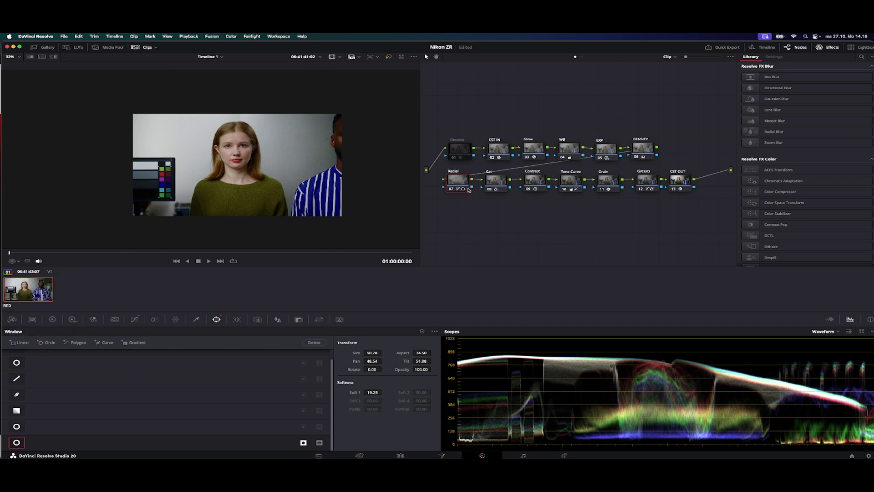
pyautogui.click(453, 189)
pyautogui.click(453, 189)
pyautogui.click(453, 190)
pyautogui.click(452, 190)
pyautogui.scroll(5, 246, 191)
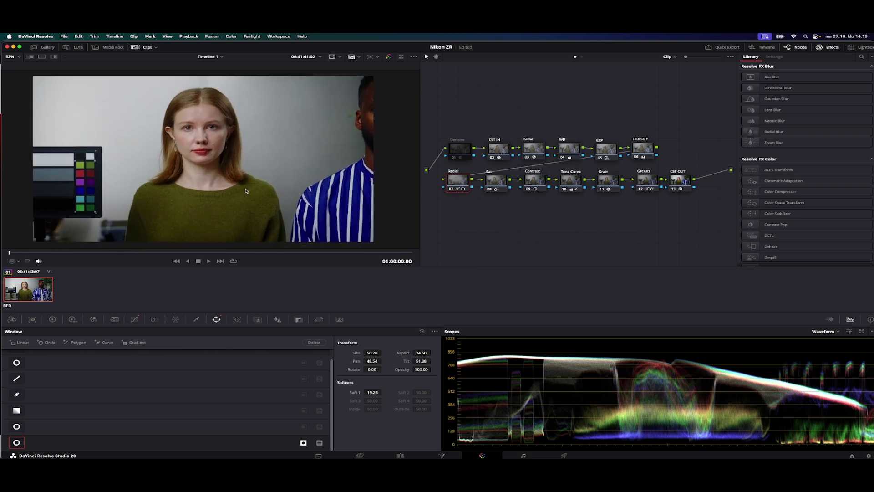
pyautogui.scroll(-2, 245, 191)
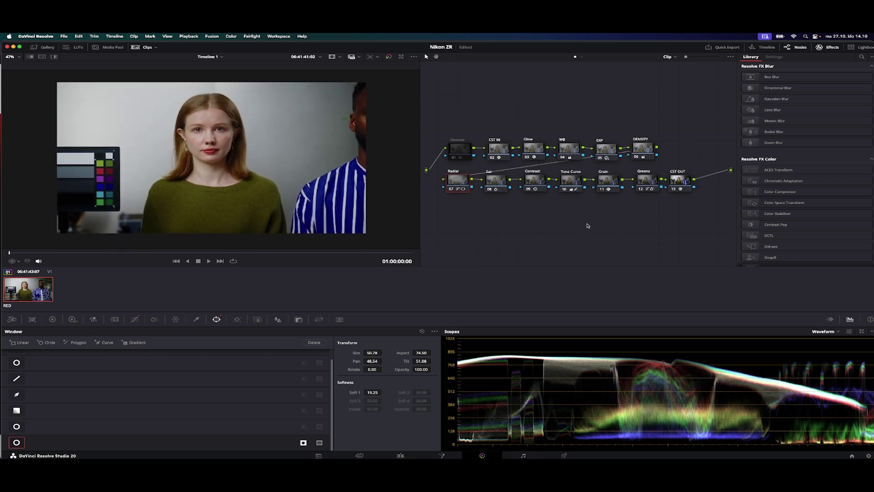
pyautogui.hotkey('shift', 'd')
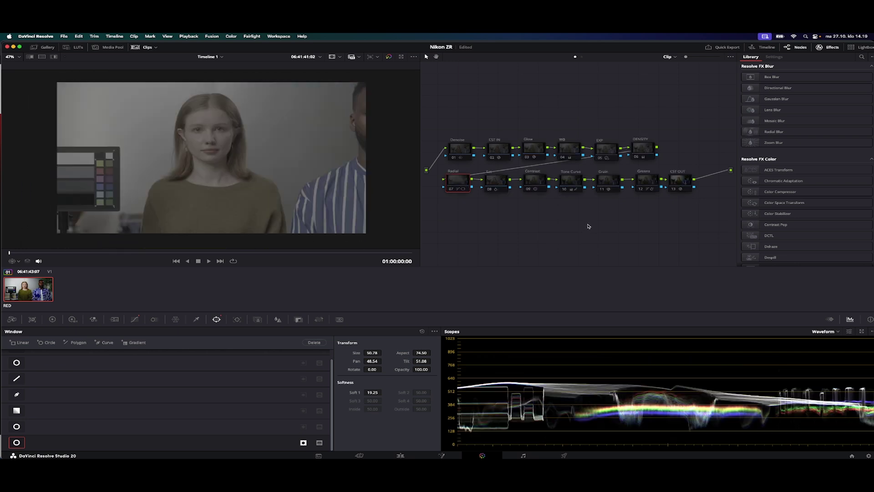
pyautogui.hotkey('shift', 'd')
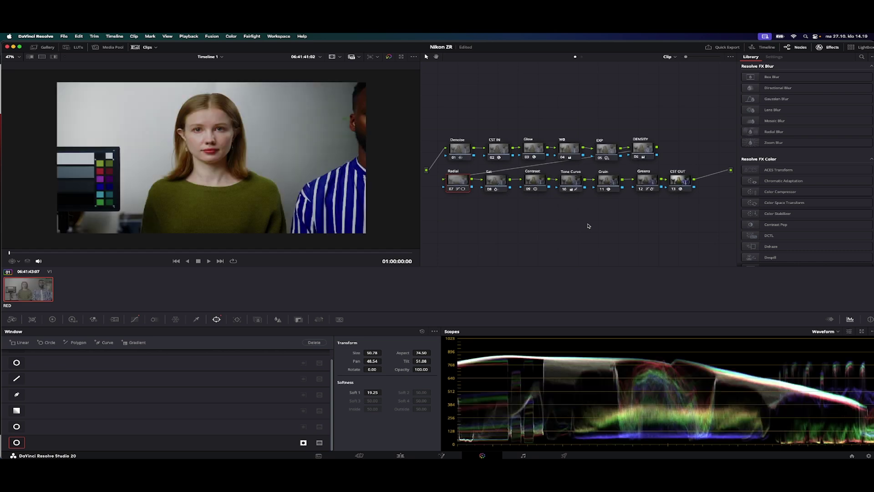
pyautogui.hotkey('shift', 'd')
pyautogui.hotkey('shift', 'd')
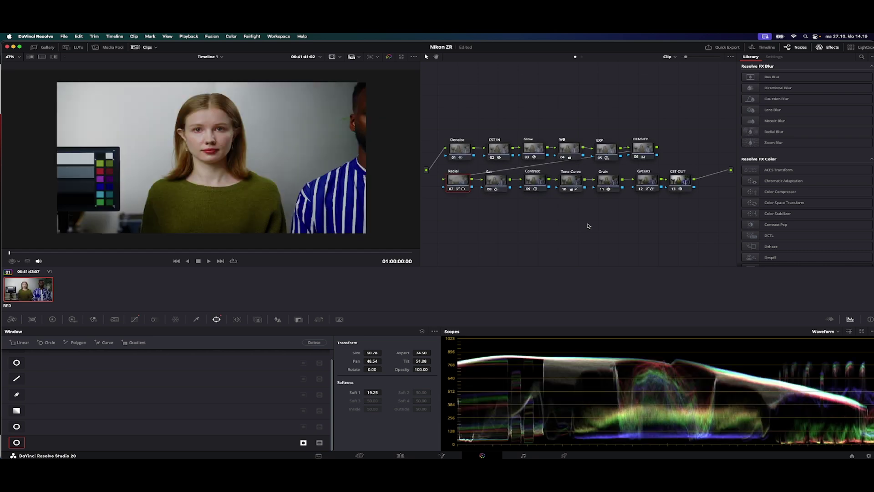